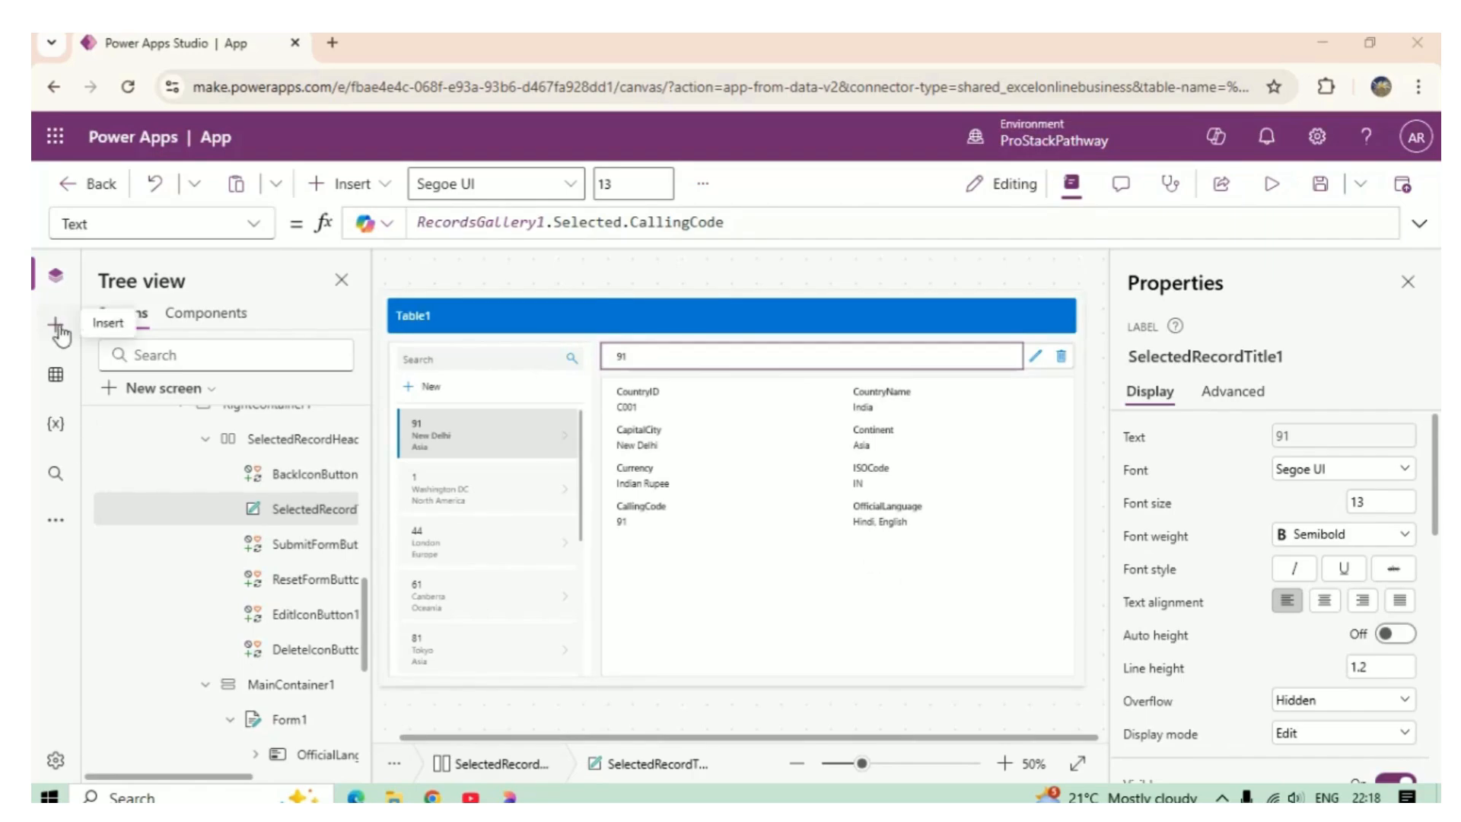
Review the app's connected Table1 data source and its source table in the Countries.xlsx workbook, and return to Power Apps Studio.
left_click(64, 377)
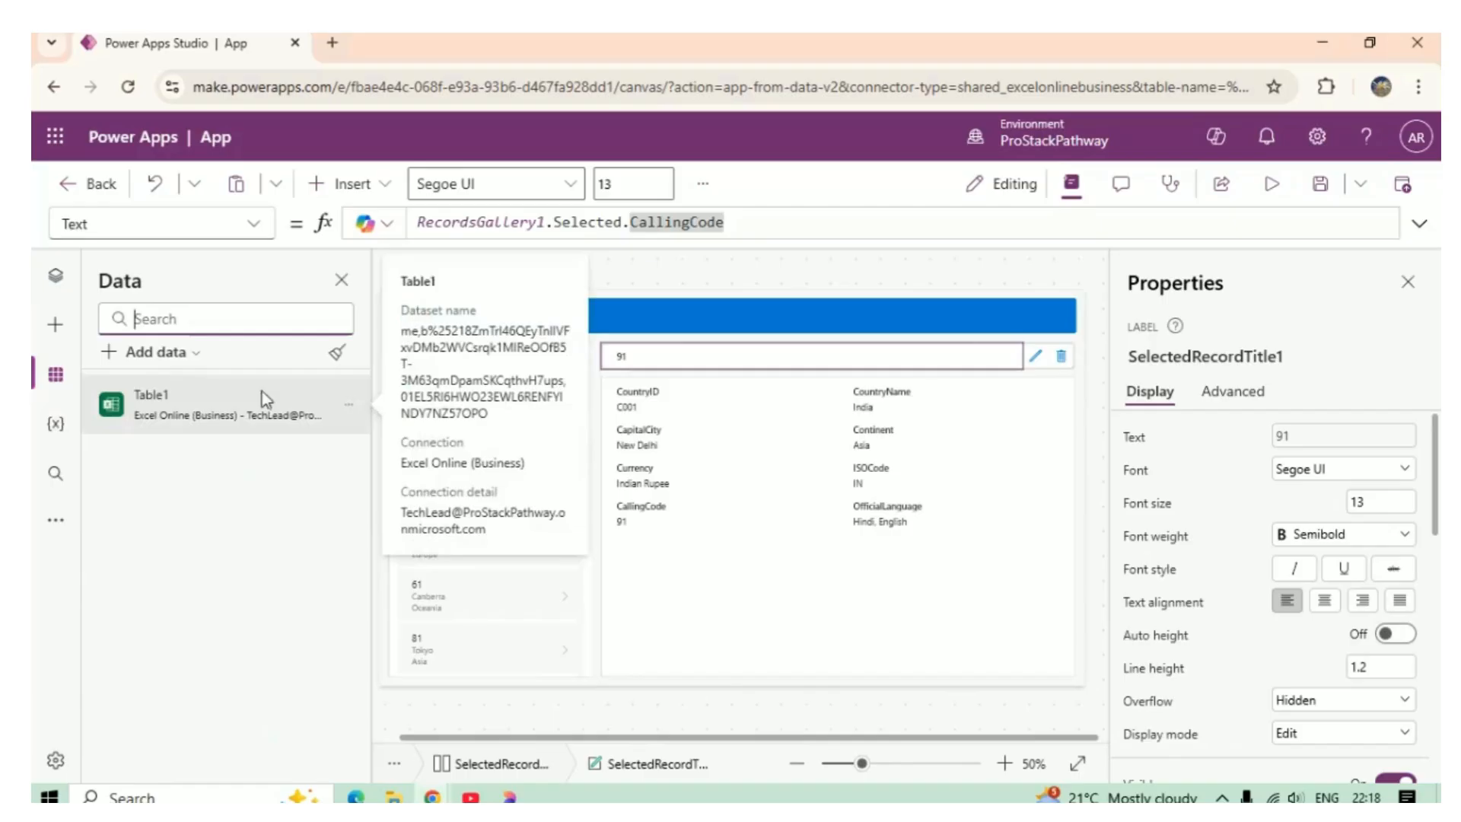
mouse_move(171, 420)
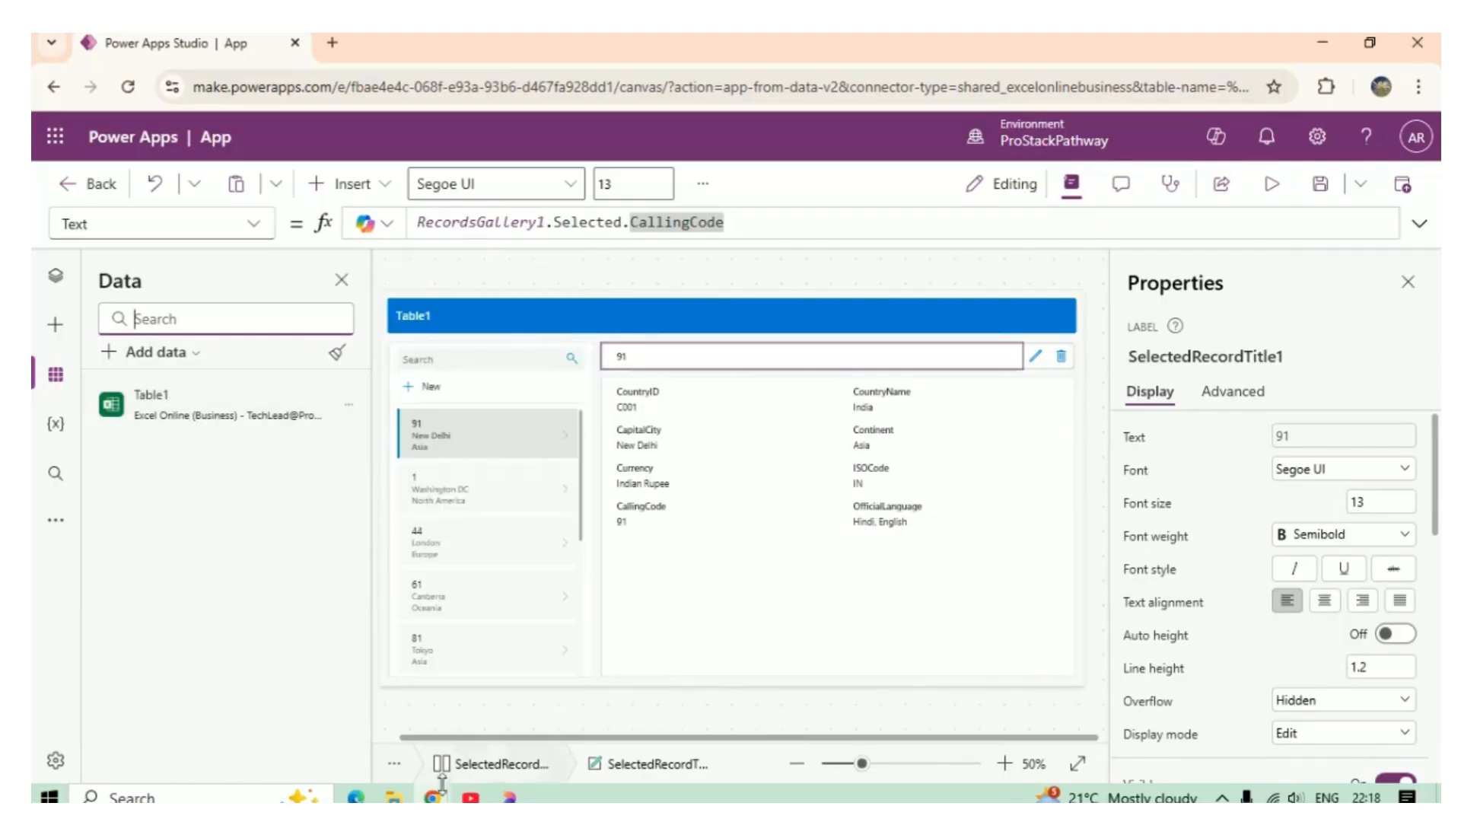
mouse_move(432, 796)
left_click(554, 733)
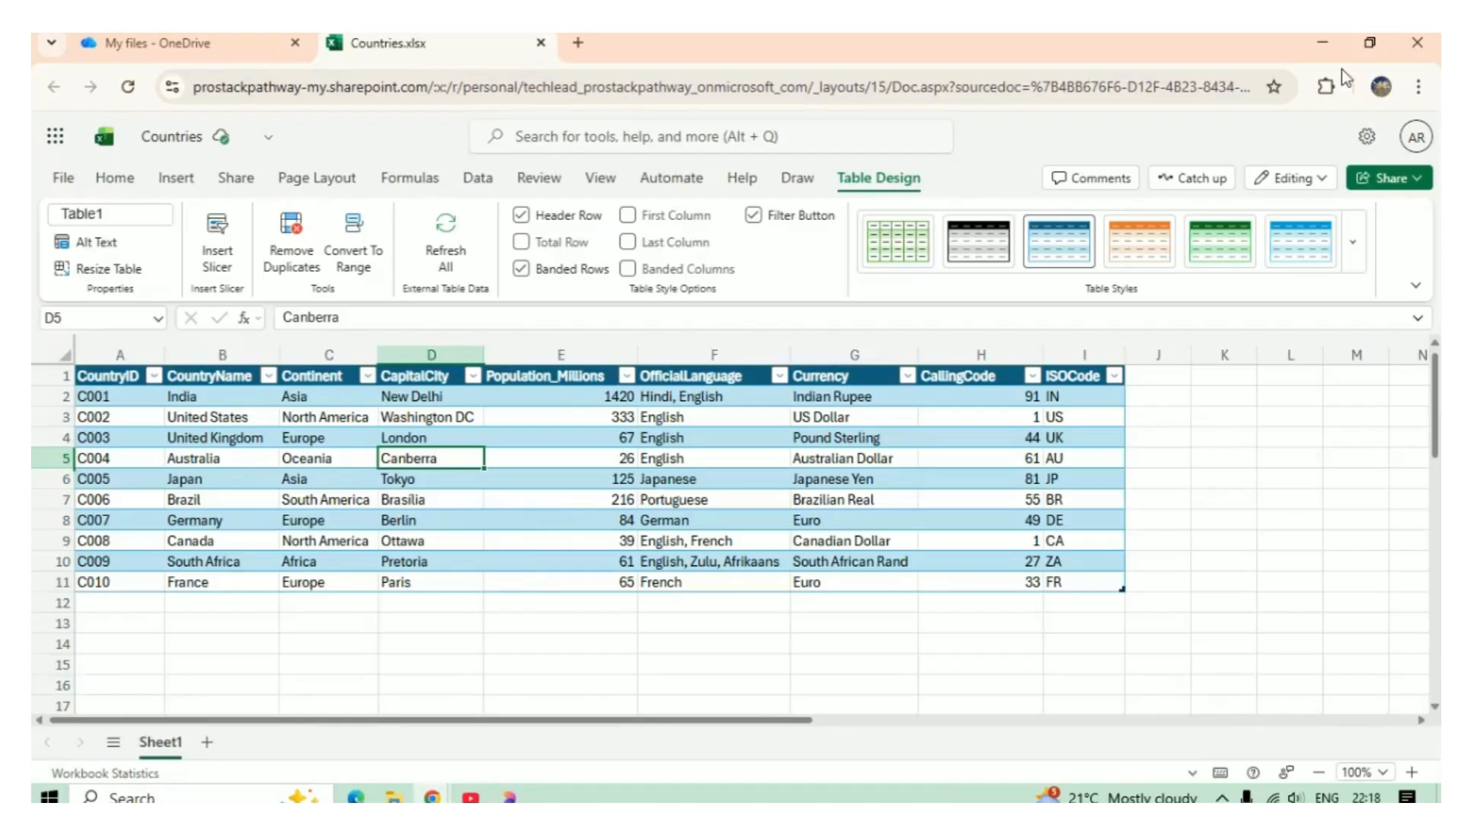
left_click(1314, 45)
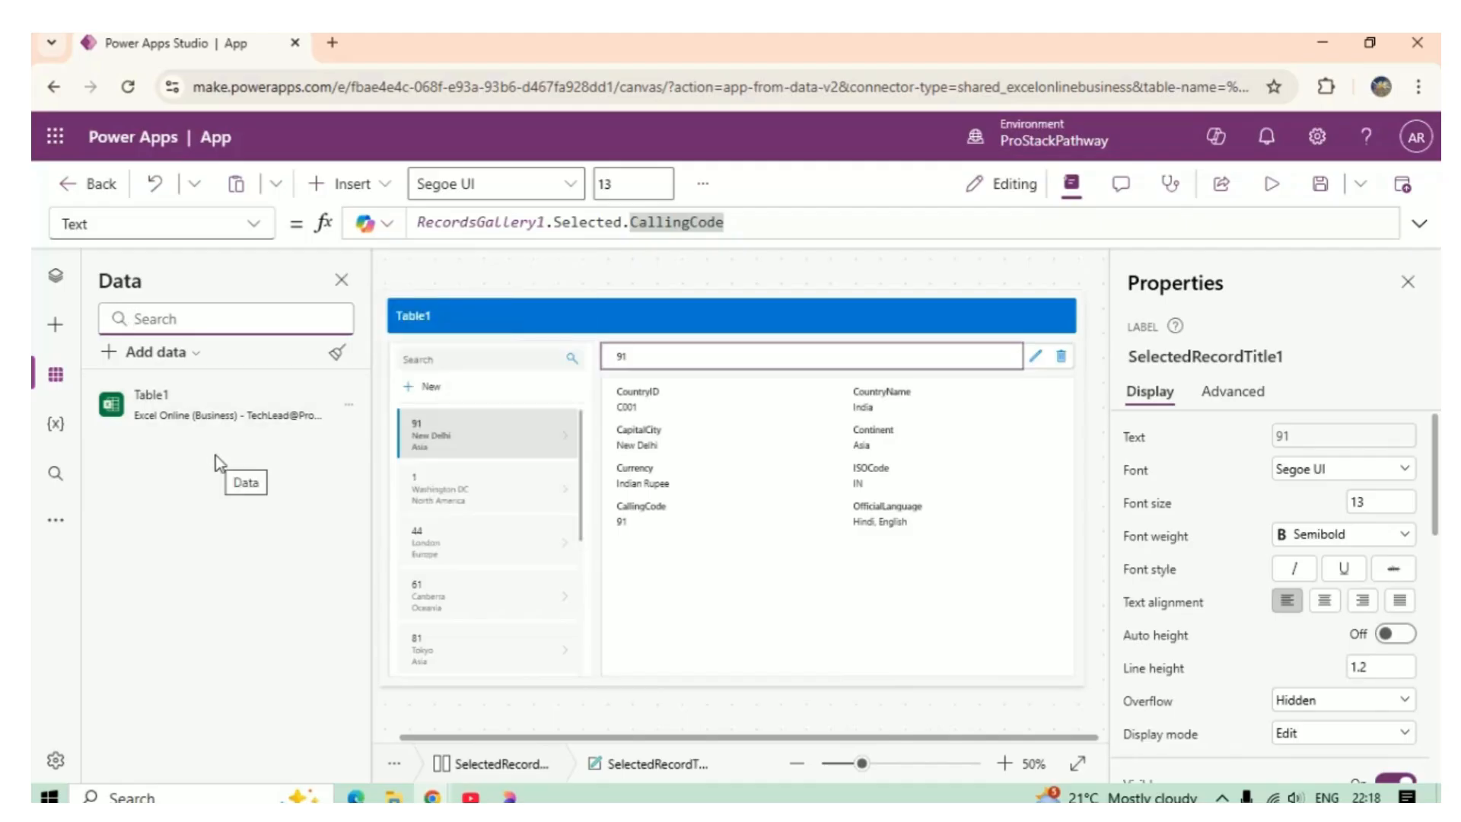
Remove the Table1 data source from the app.
left_click(171, 399)
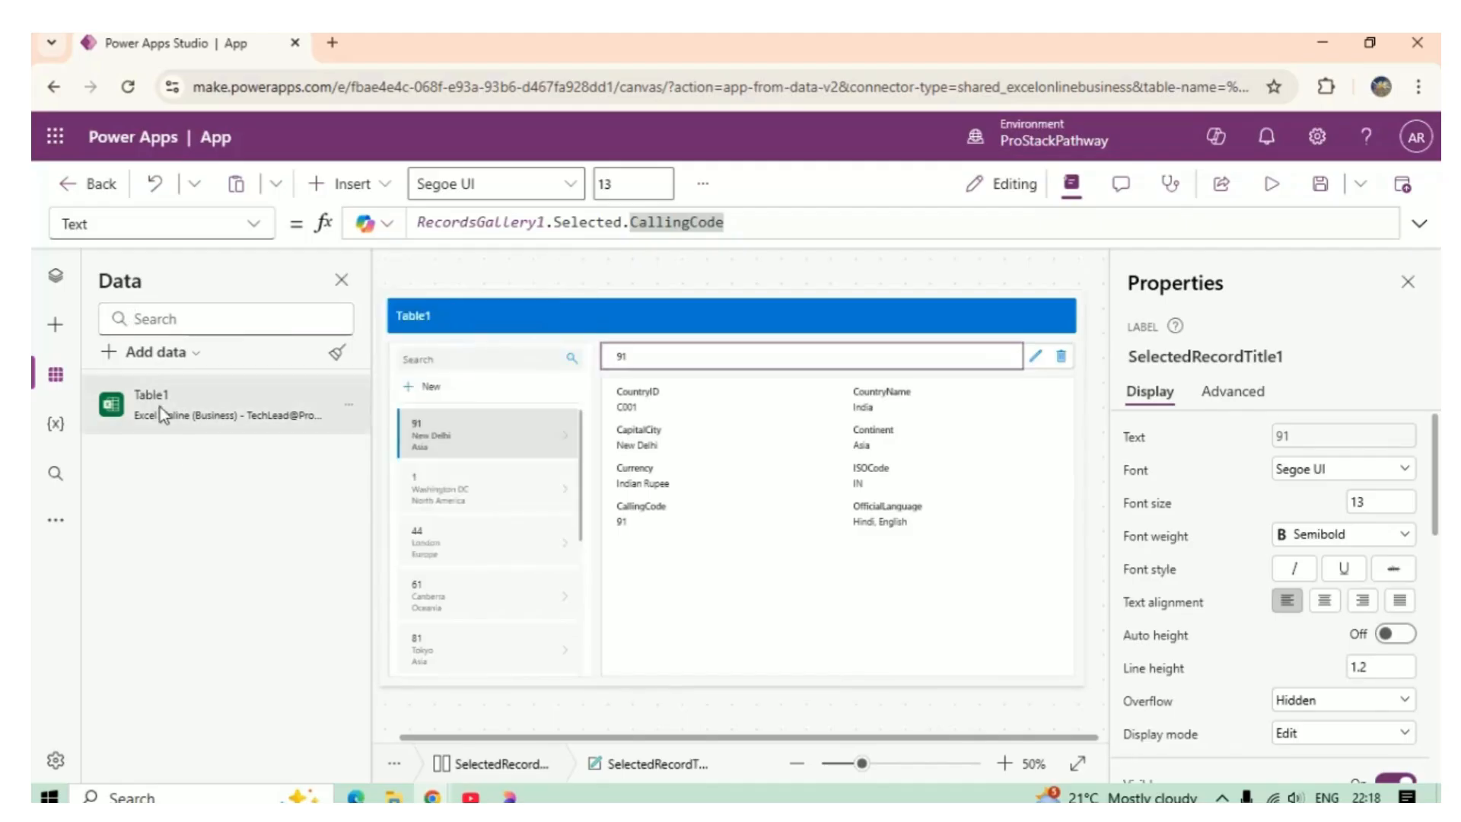
left_click(350, 409)
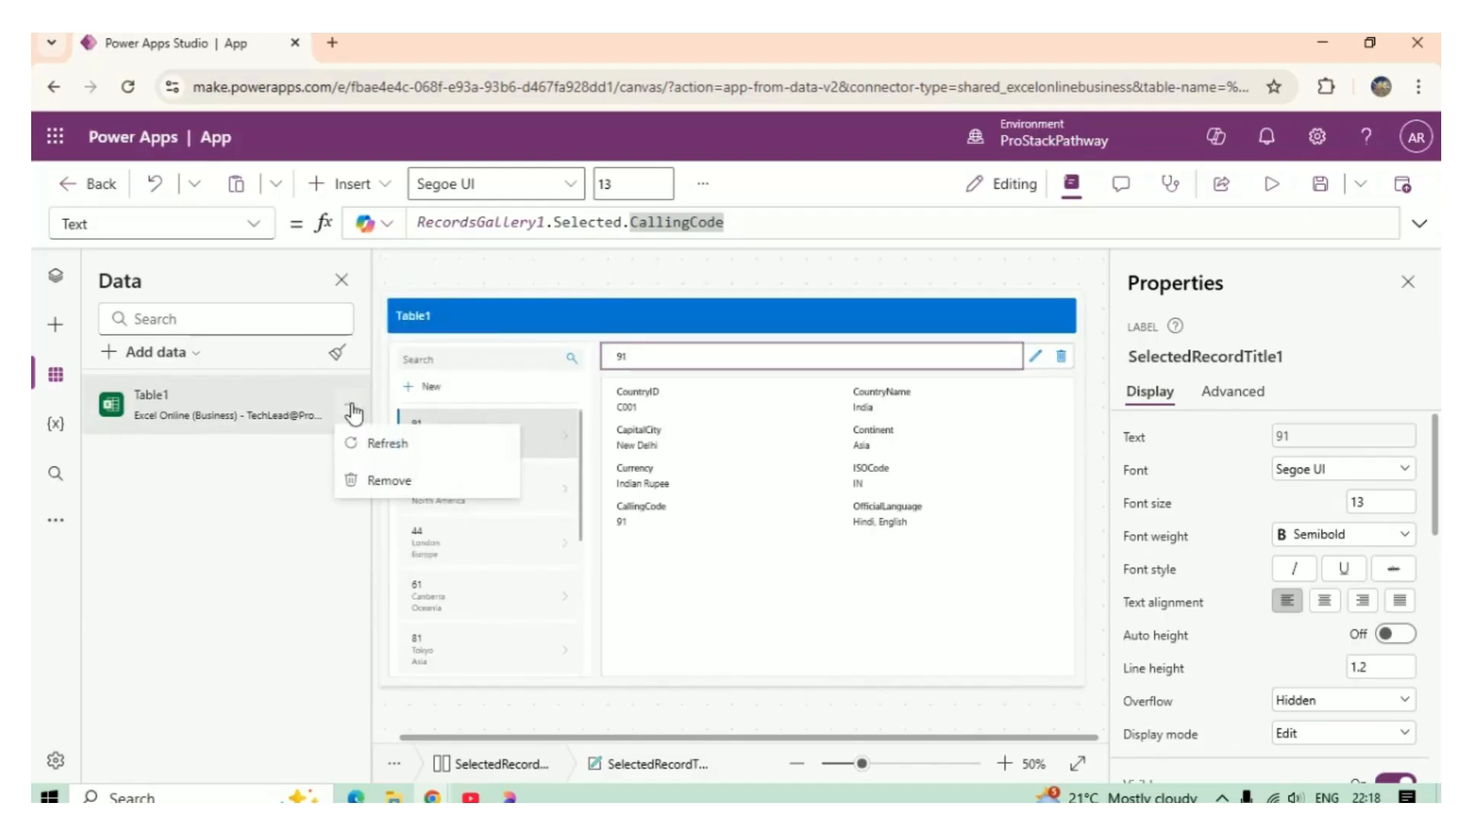
left_click(392, 482)
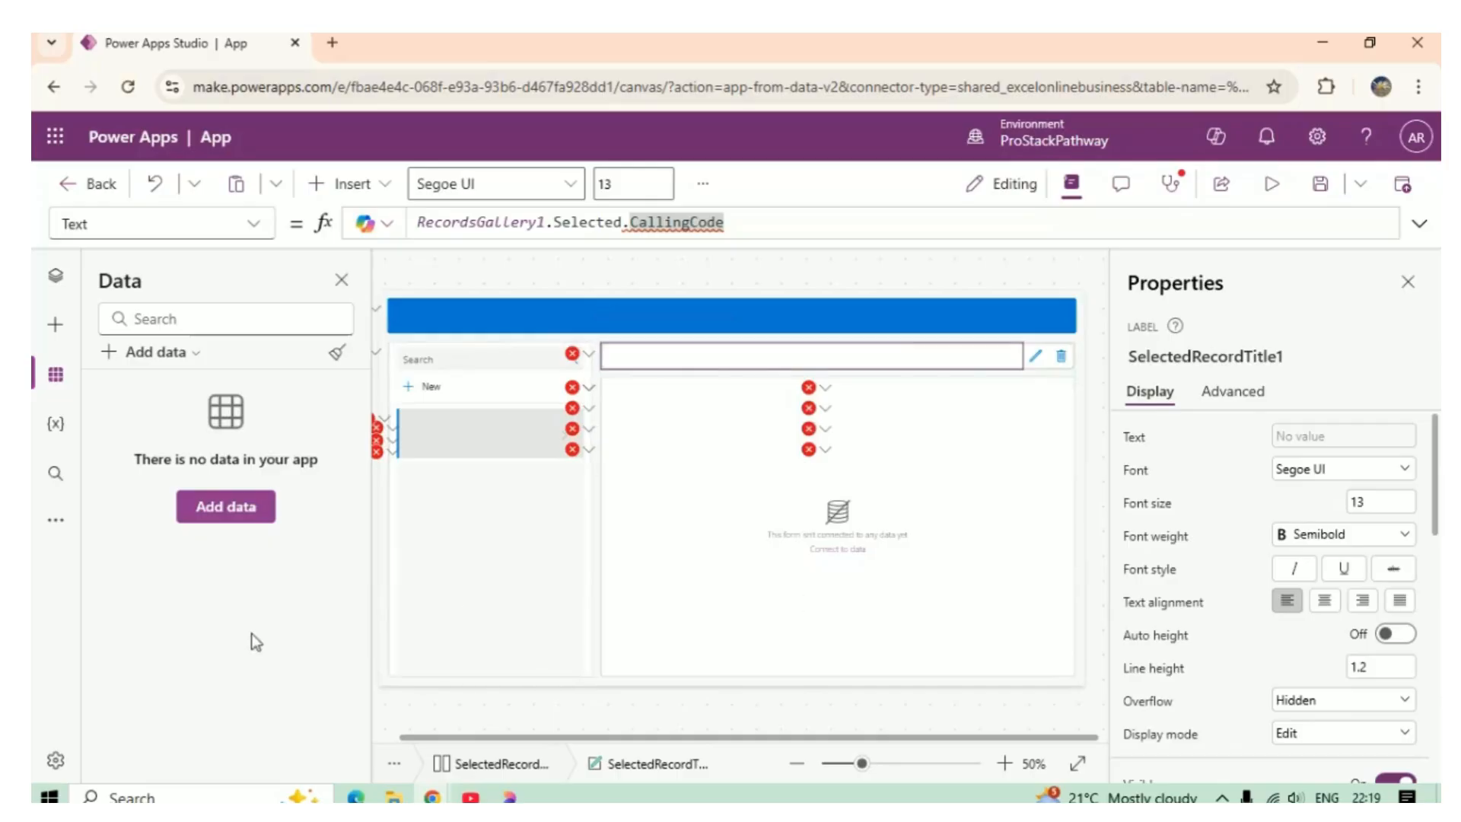
Start adding data through the Excel Online (Business) connector, using the existing connection.
left_click(232, 509)
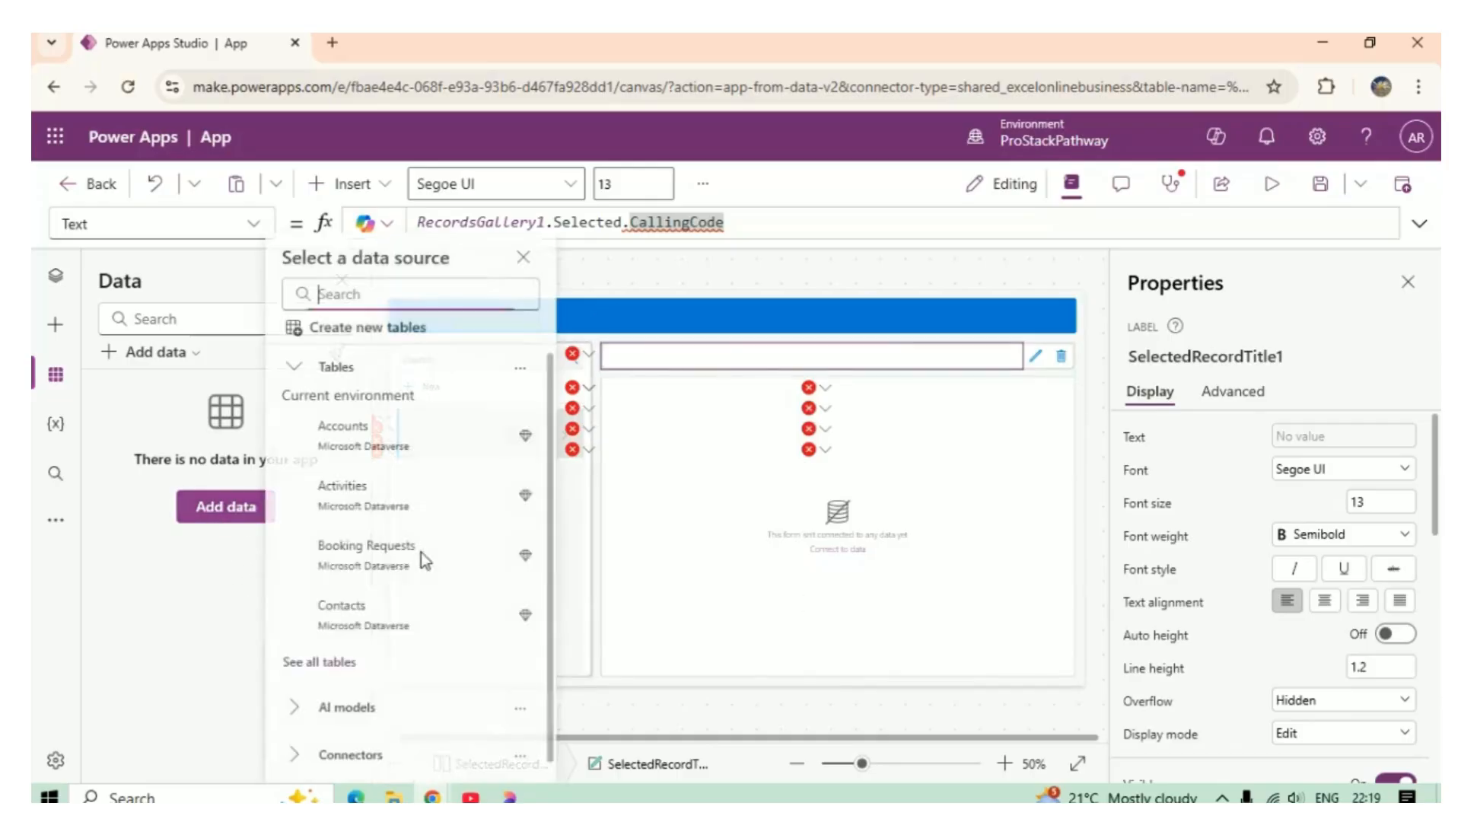
scroll(388, 677, "down", 1)
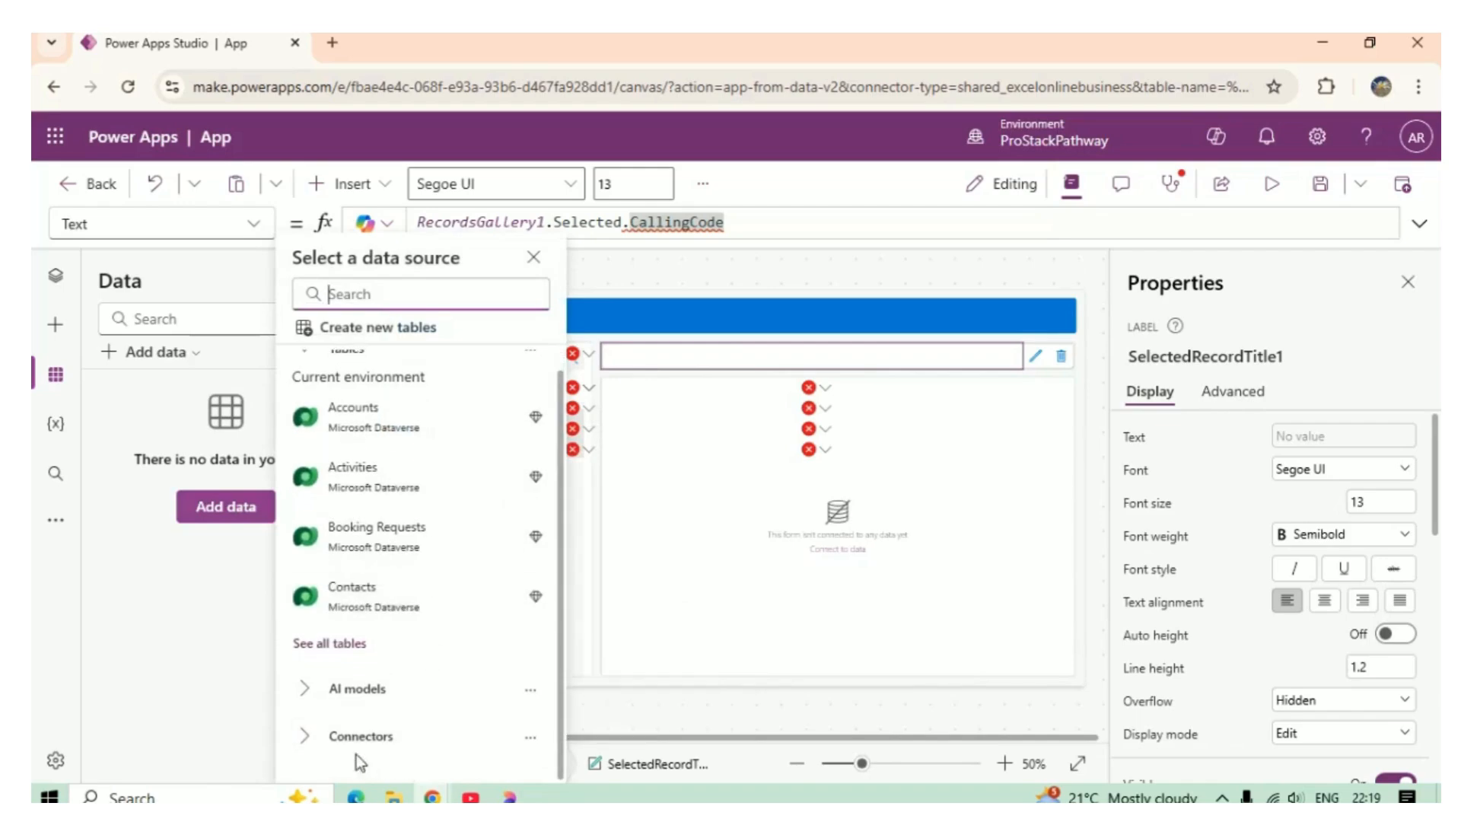
left_click(361, 738)
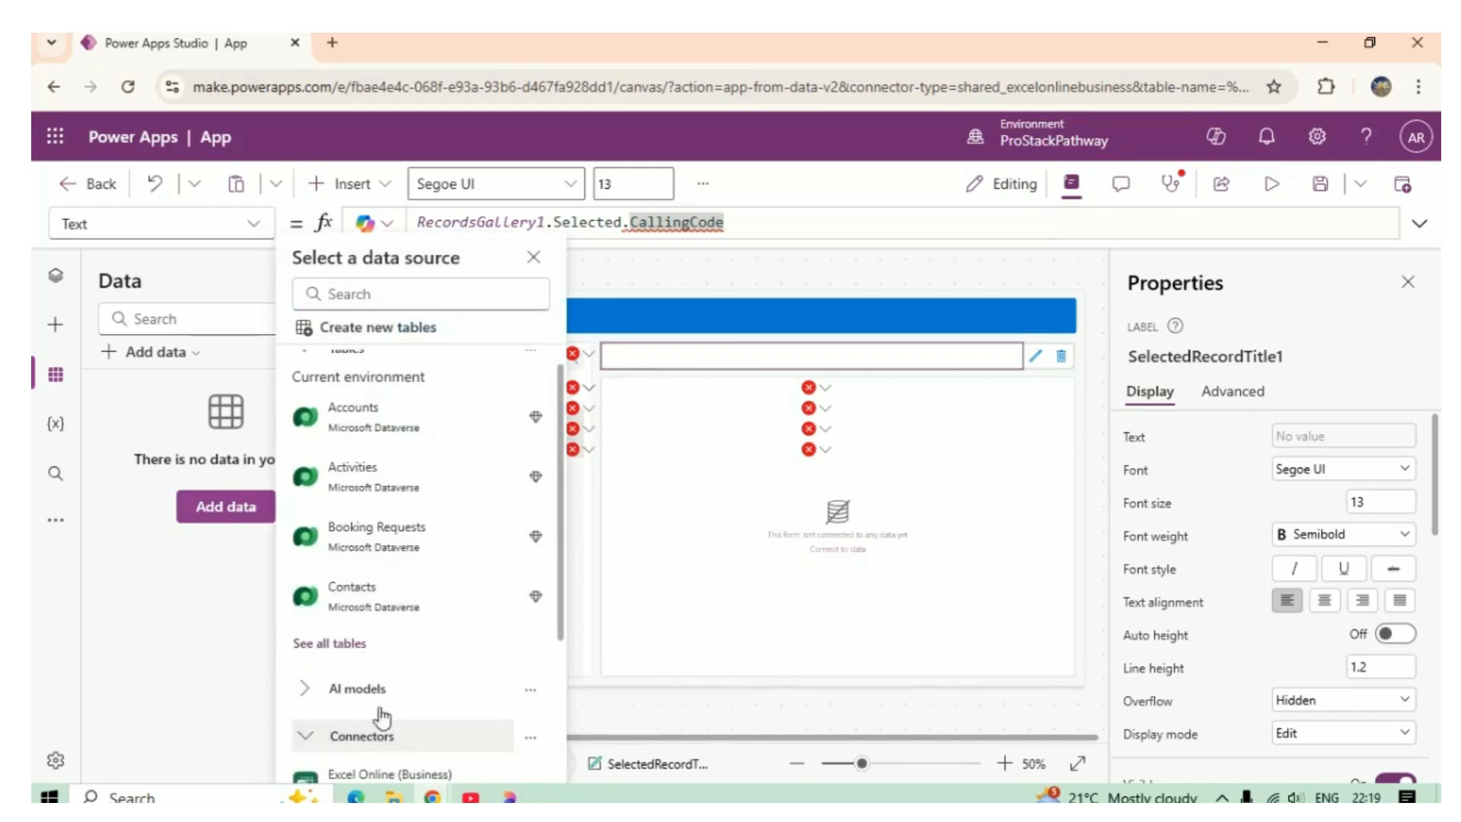
scroll(388, 694, "down", 3)
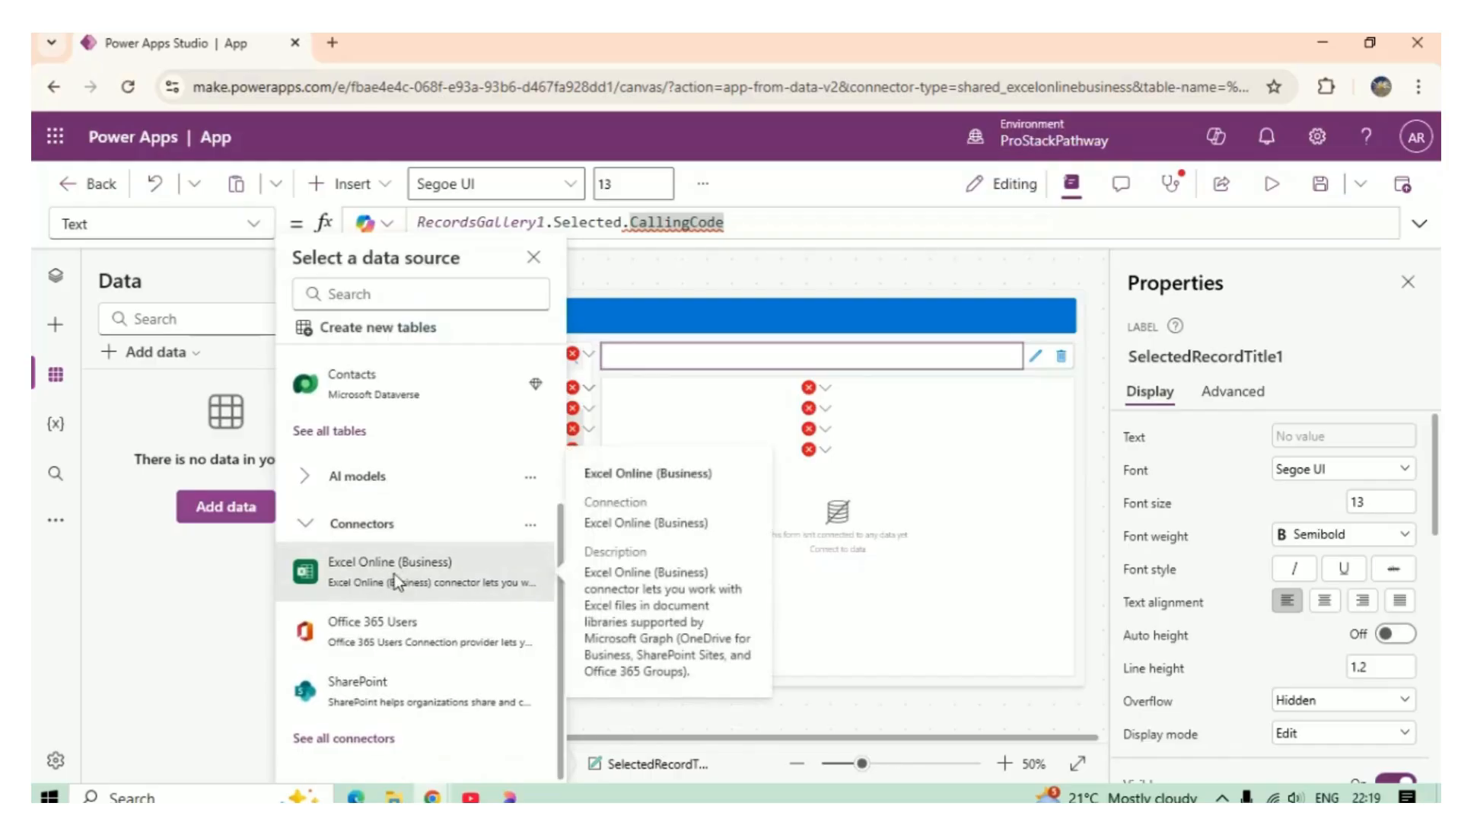
left_click(416, 566)
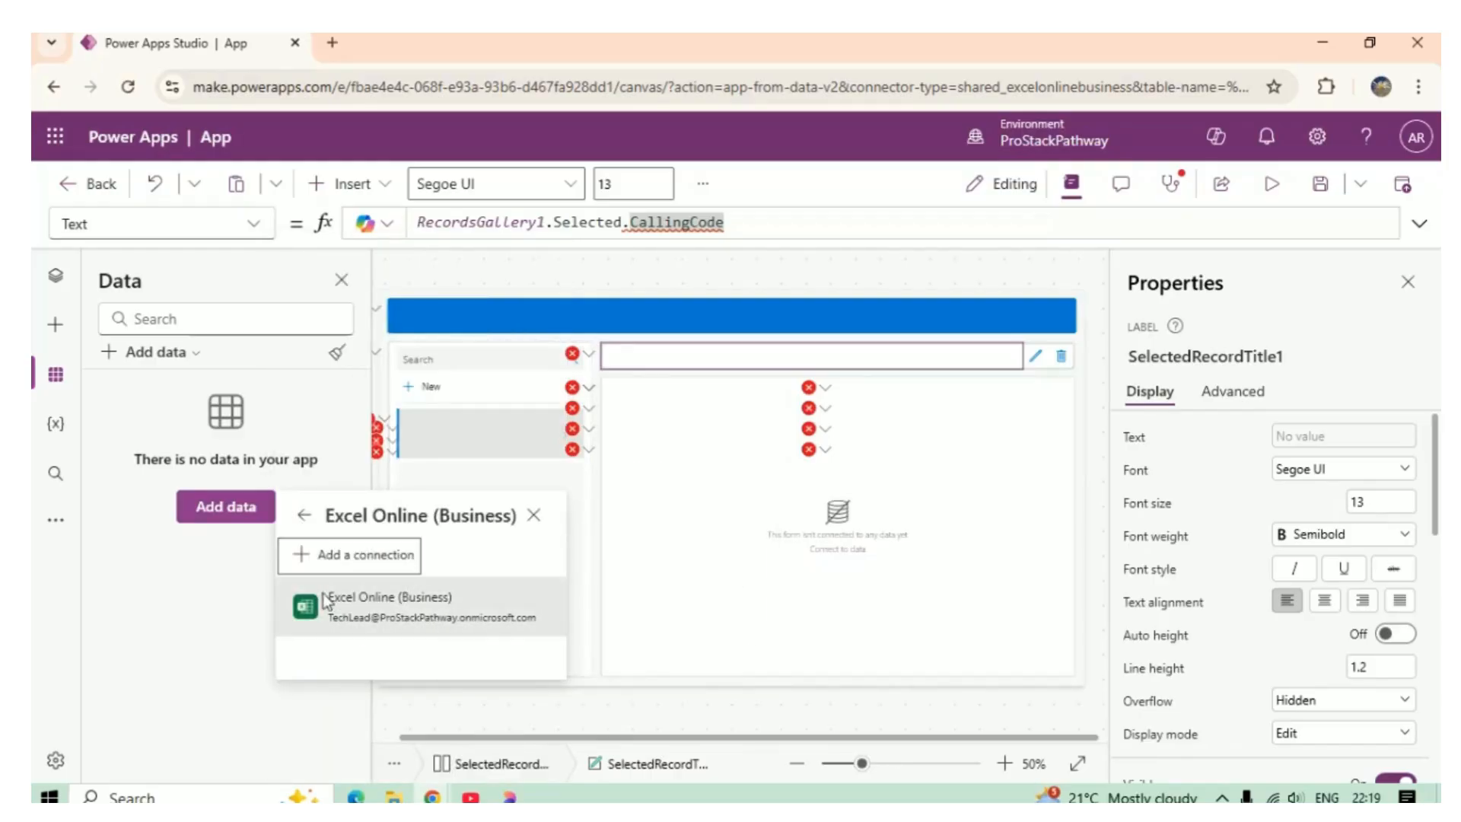
left_click(407, 604)
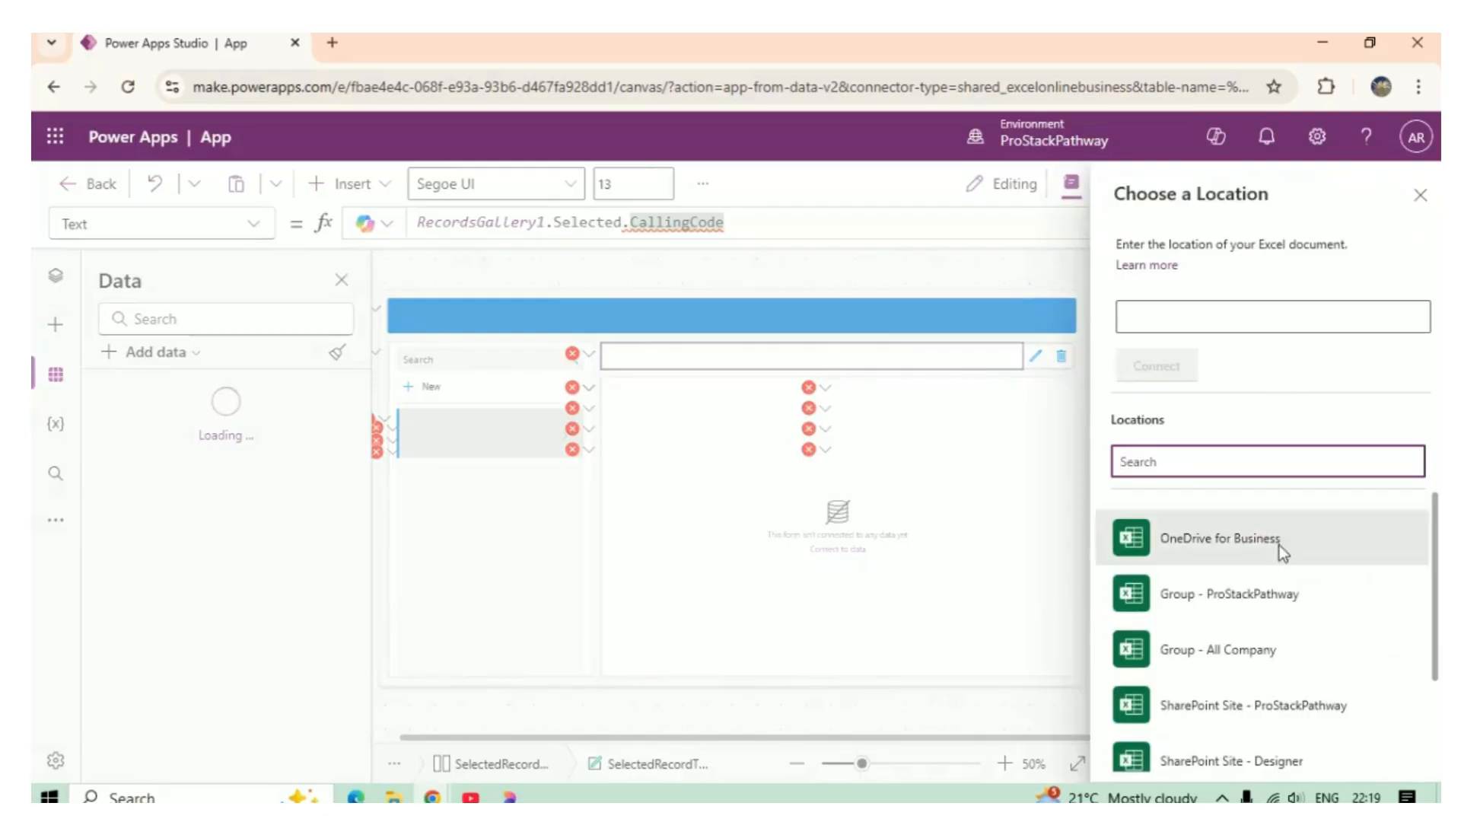
Choose Table1 from Countries.xlsx in the OneDrive library of OneDrive for Business as the data source.
left_click(1216, 534)
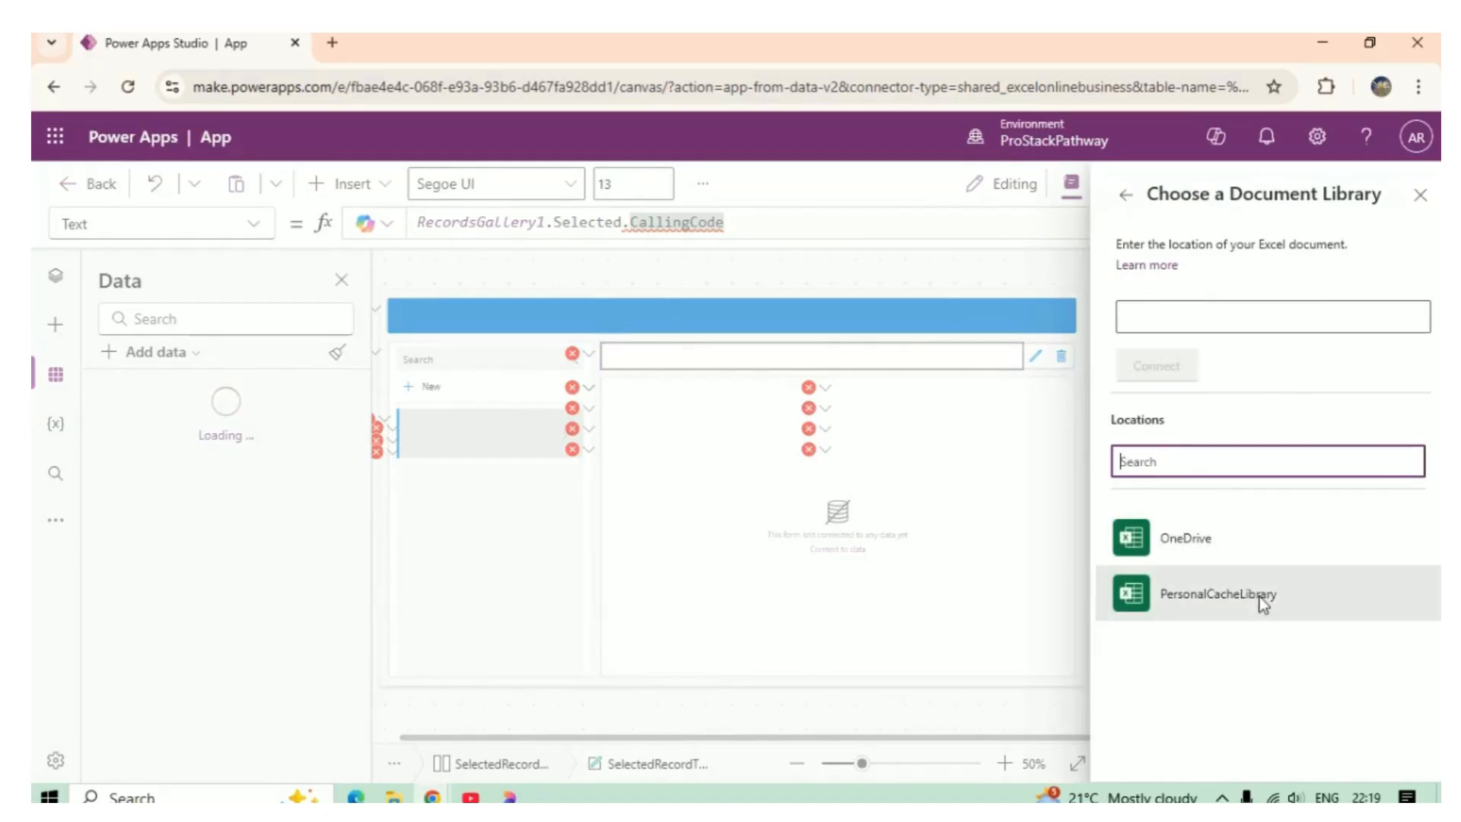
left_click(1231, 536)
scroll(1265, 676, "down", 1)
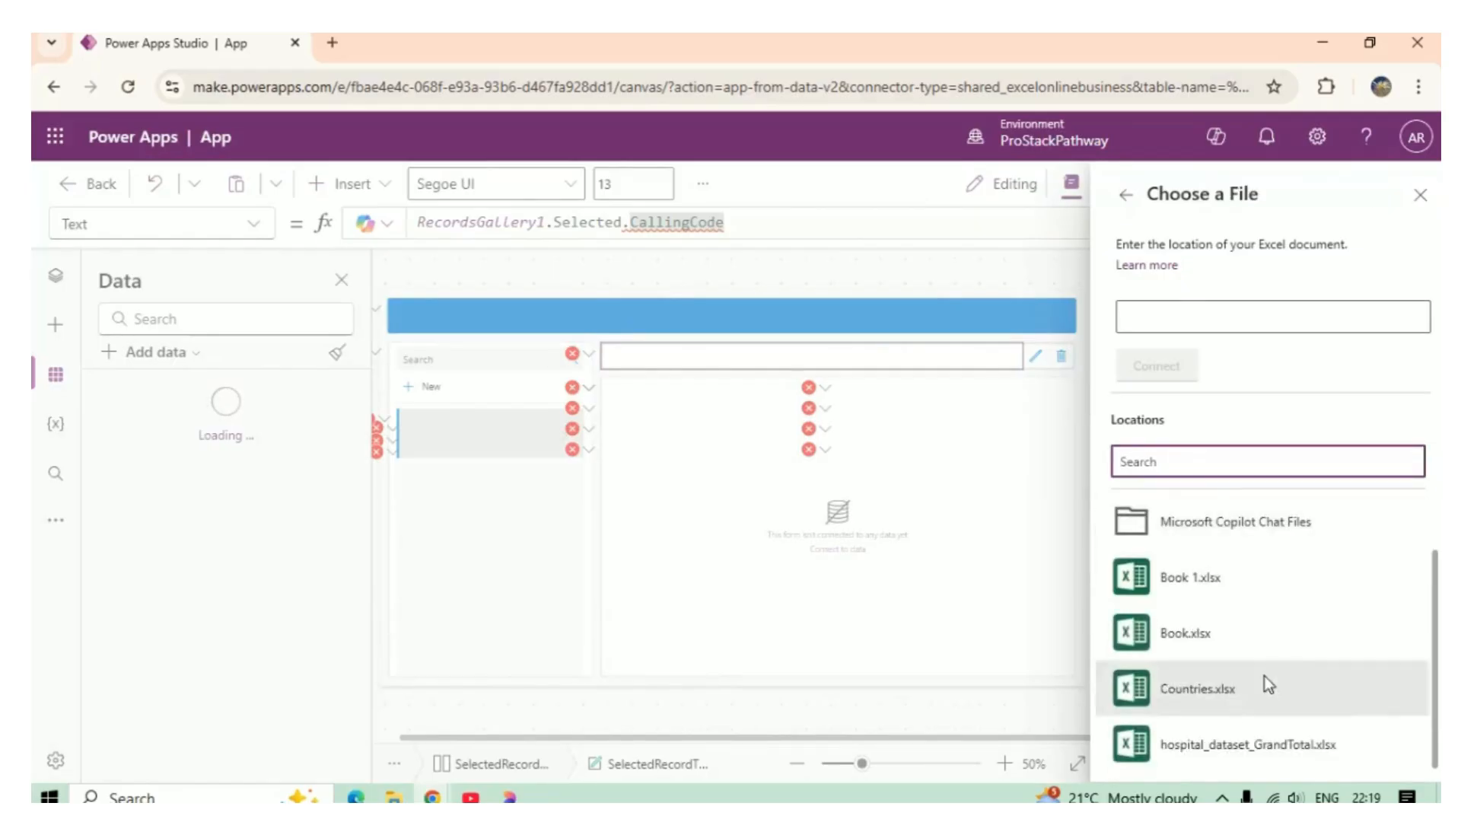
left_click(1205, 691)
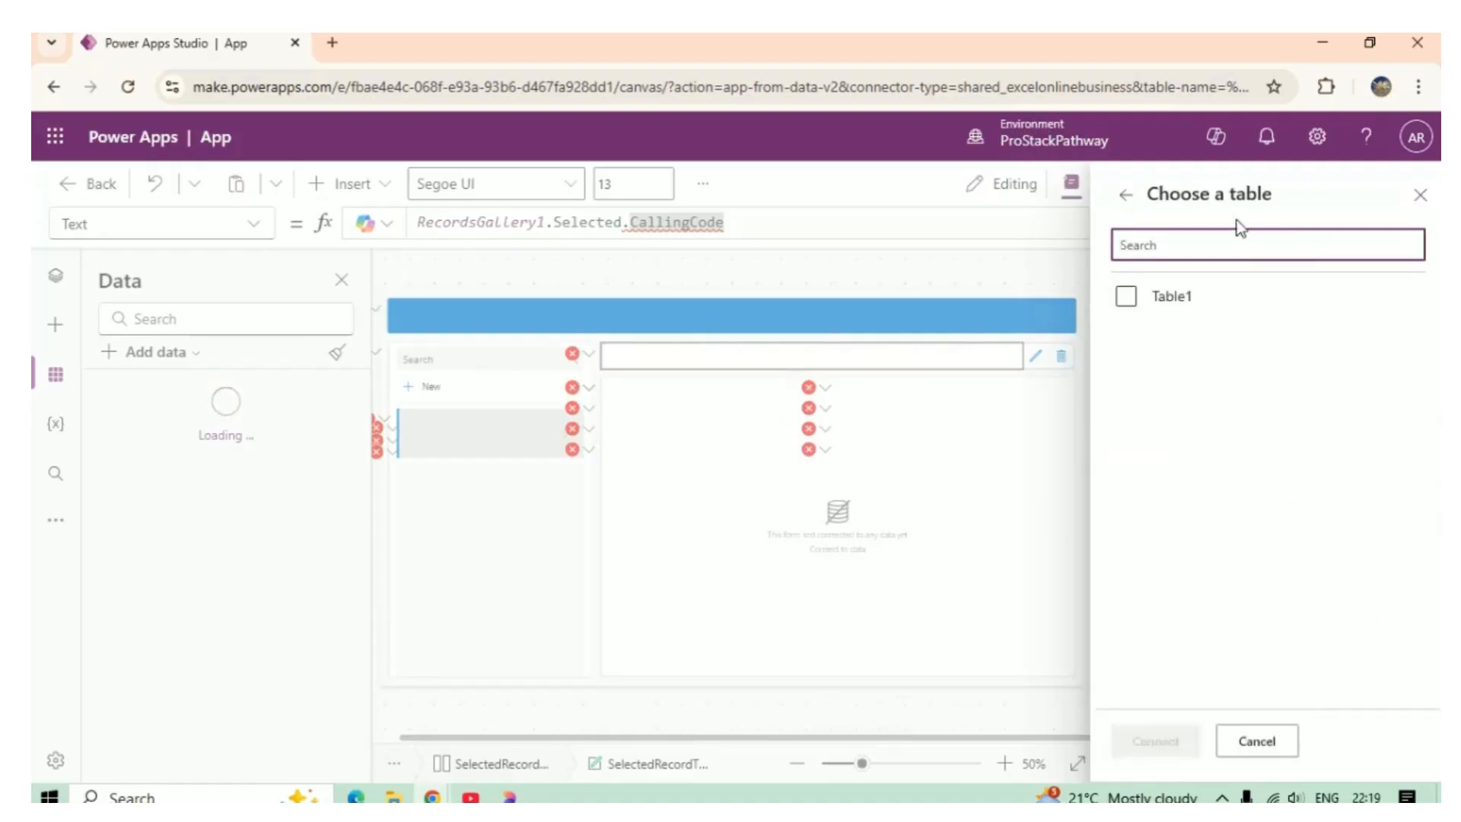
left_click(1146, 299)
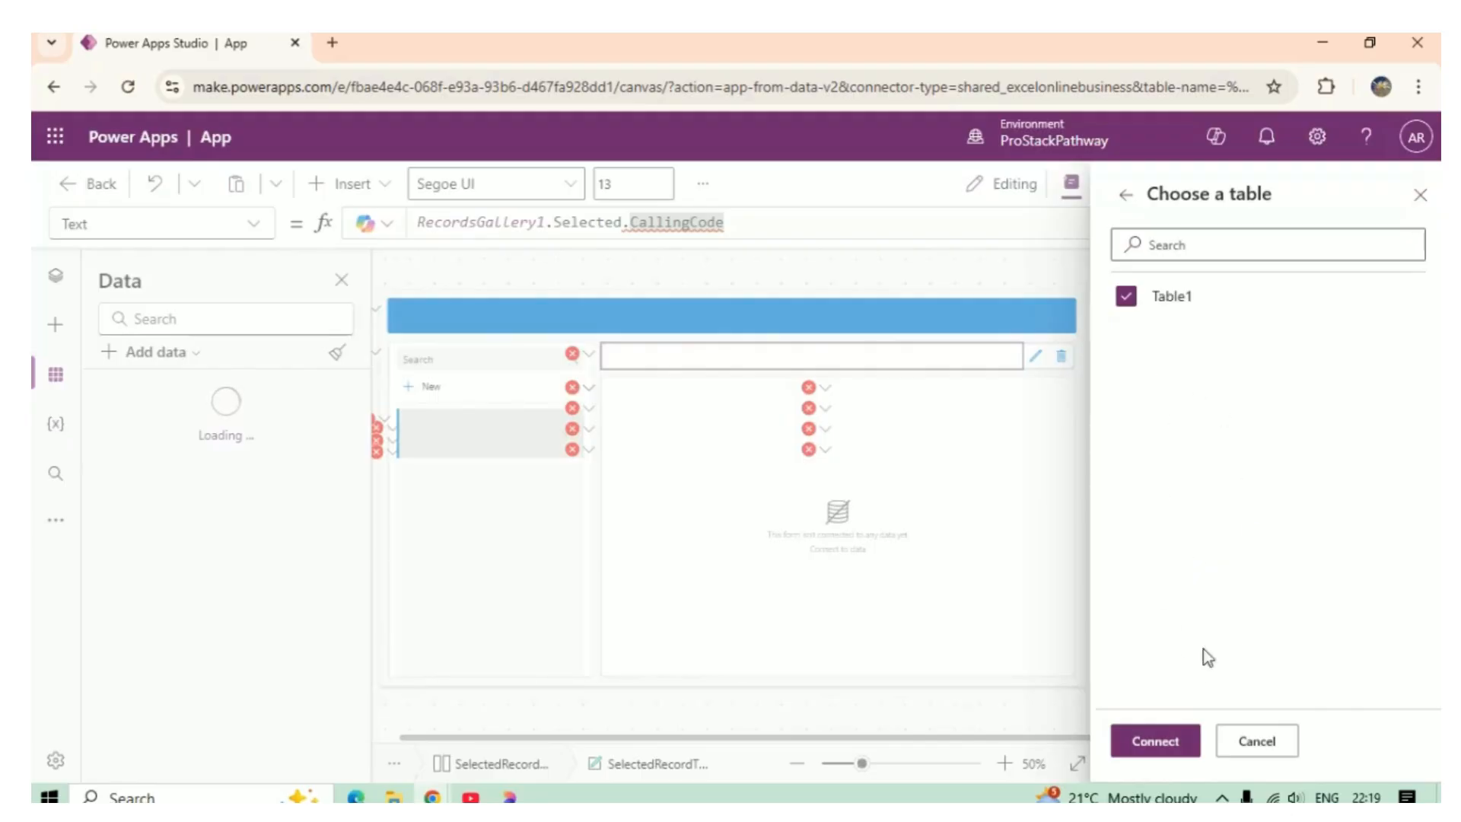
left_click(1171, 745)
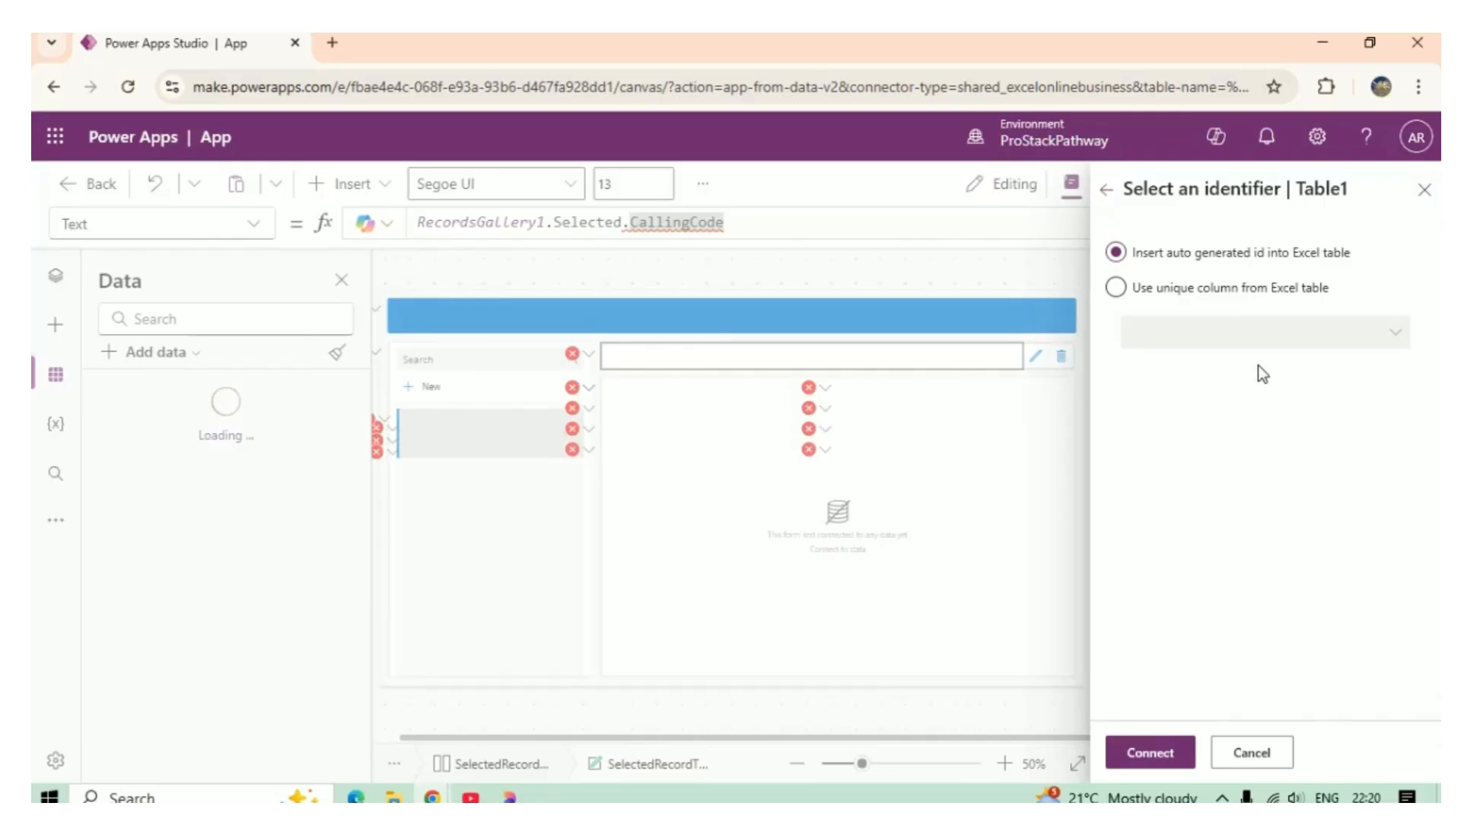
Use the unique CountryID column as Table1's identifier and connect the table.
left_click(1116, 289)
left_click(1228, 344)
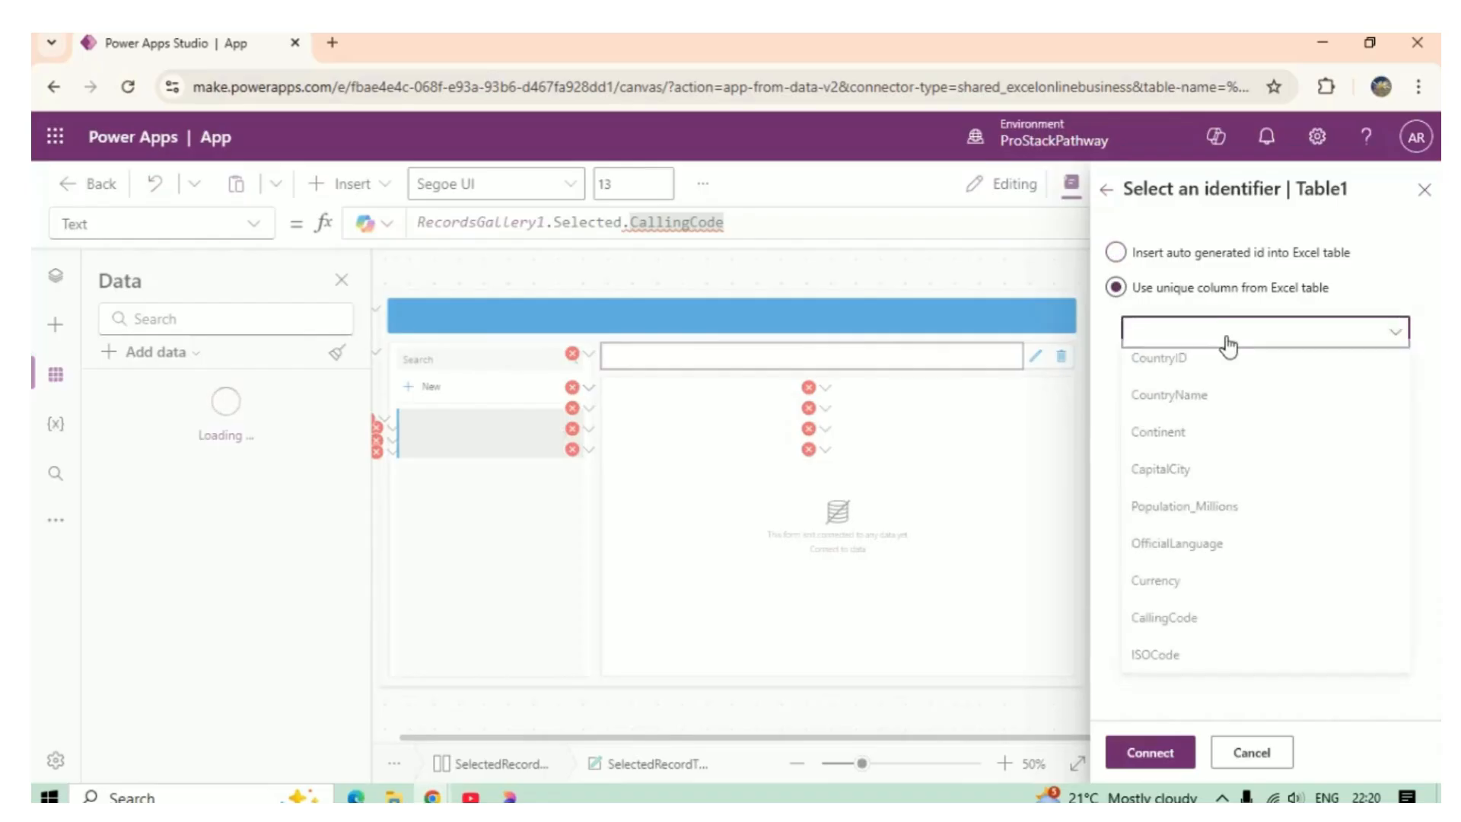
left_click(1226, 359)
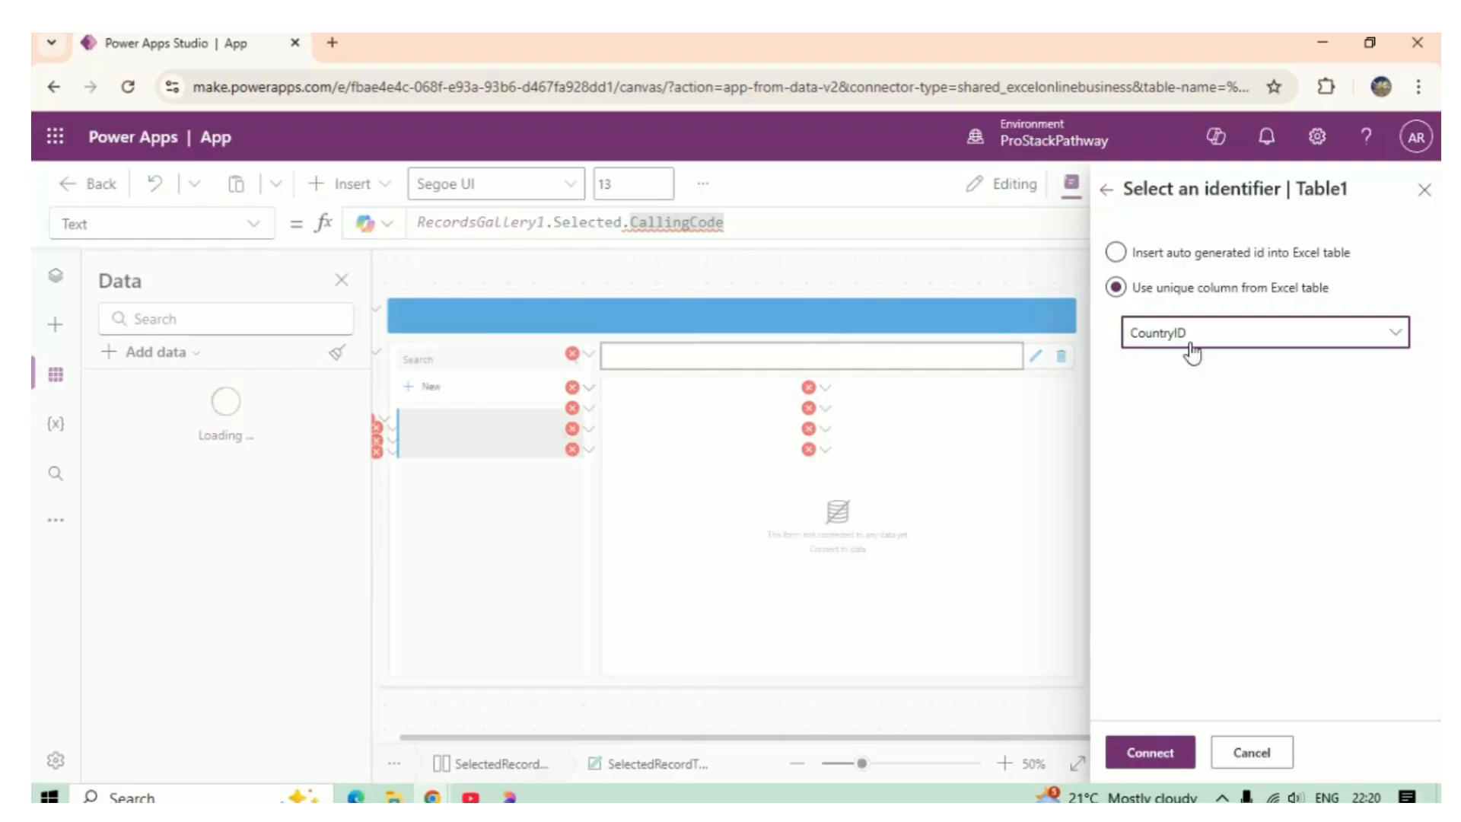
left_click(1161, 756)
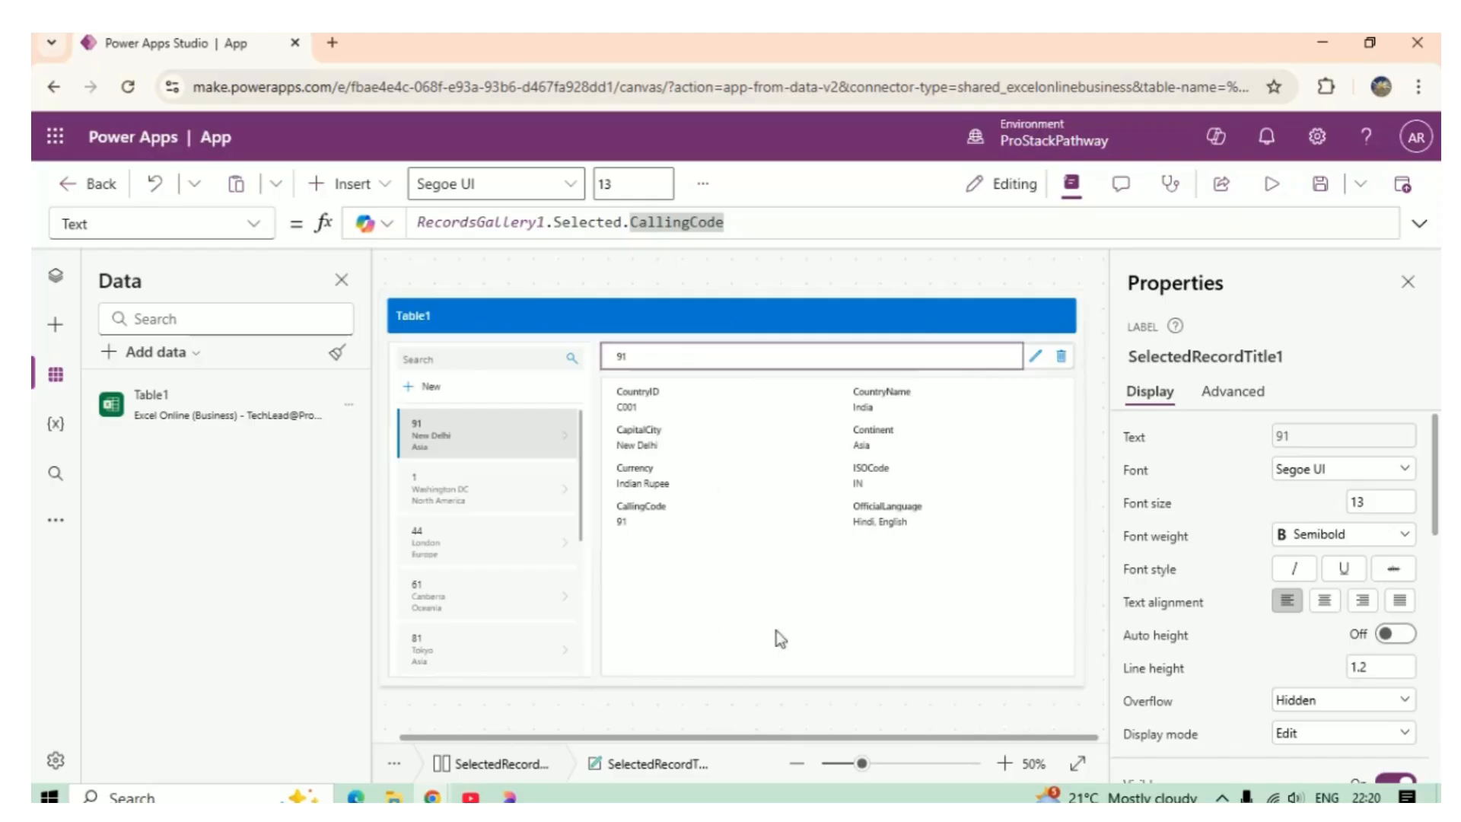
Inspect the Item formula of Form1, checking its gallery reference and its Selected property.
left_click(852, 650)
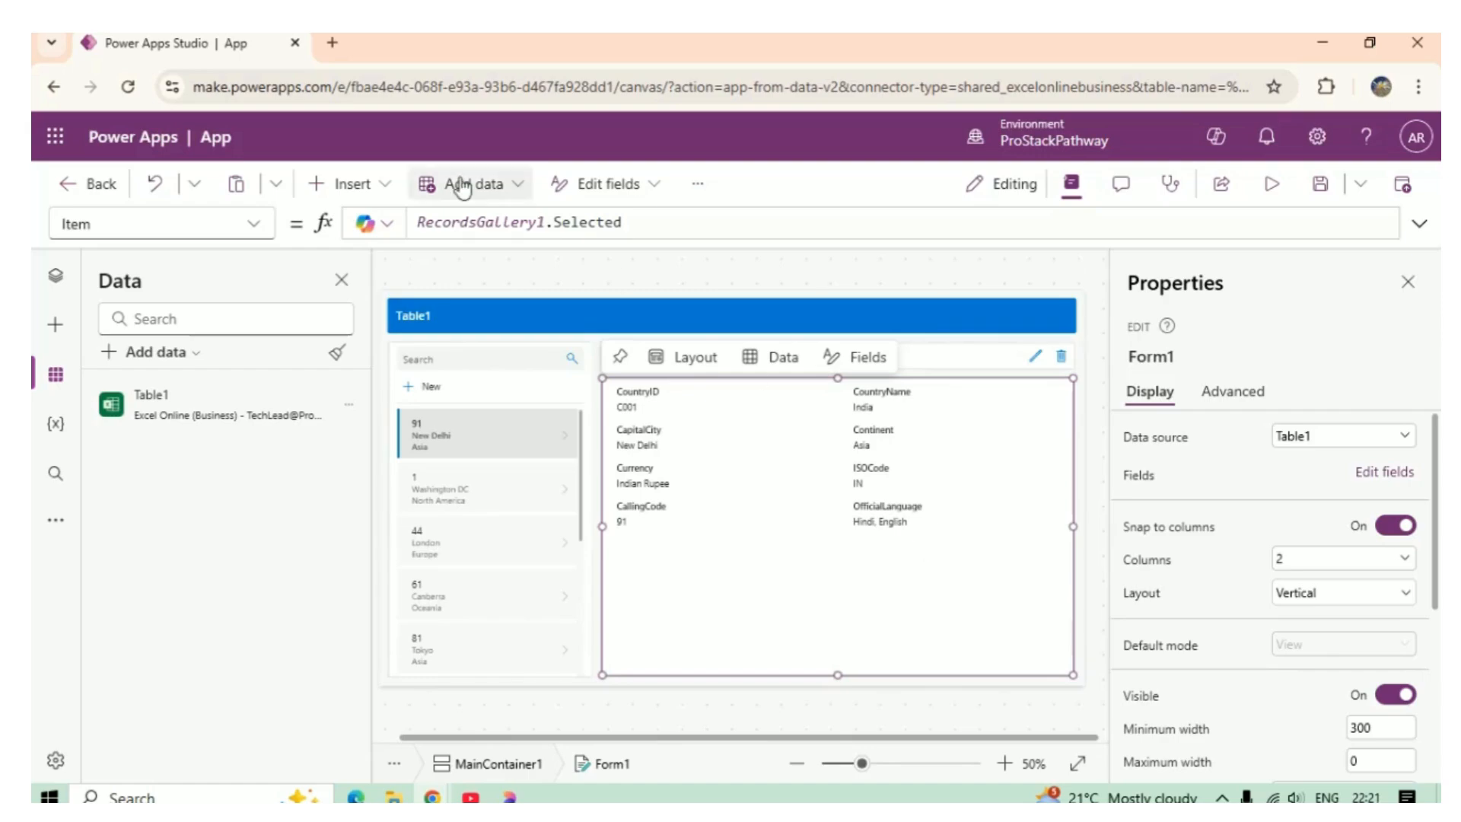
left_click(472, 226)
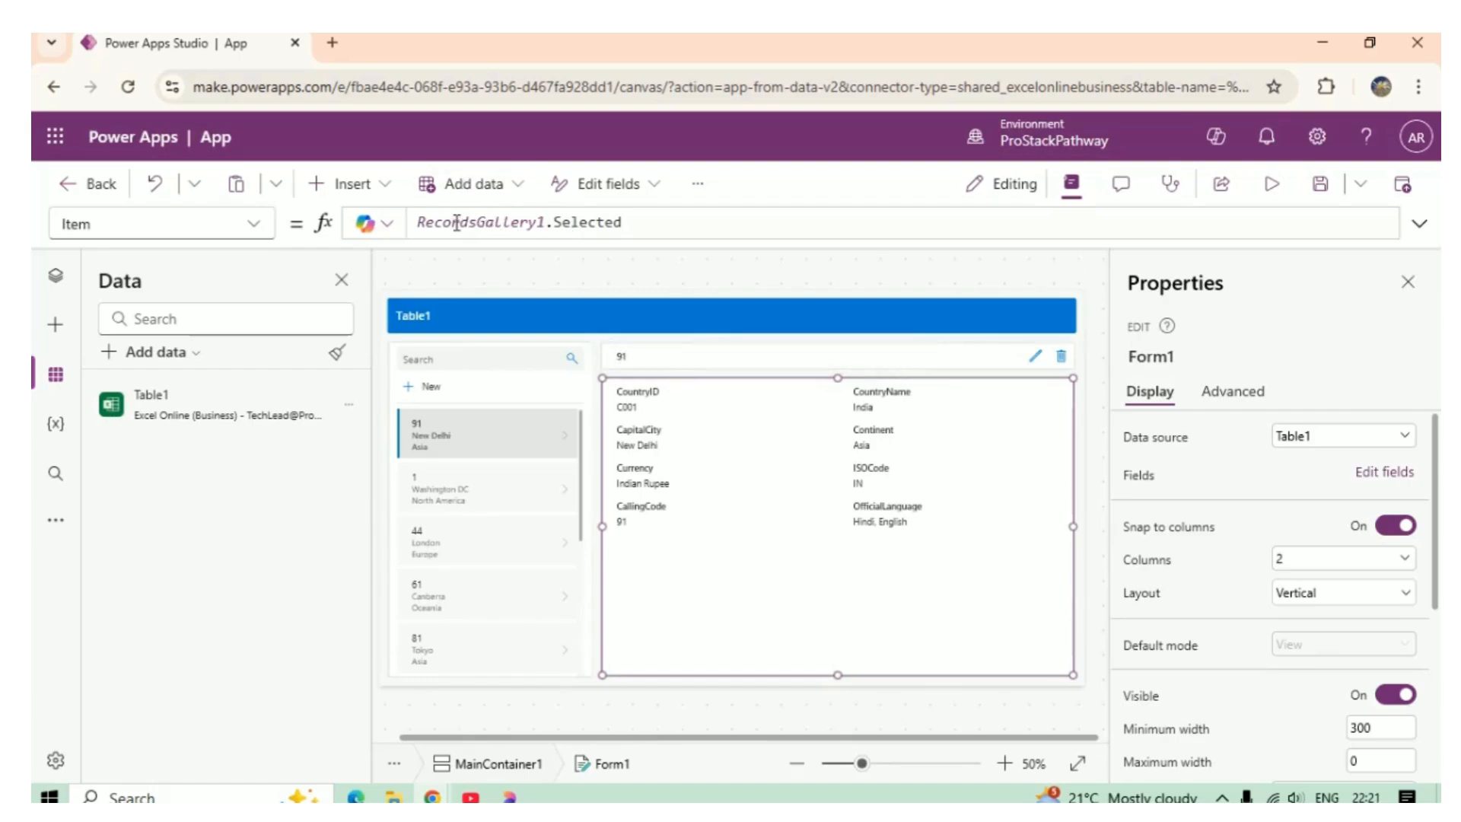
double_click(457, 222)
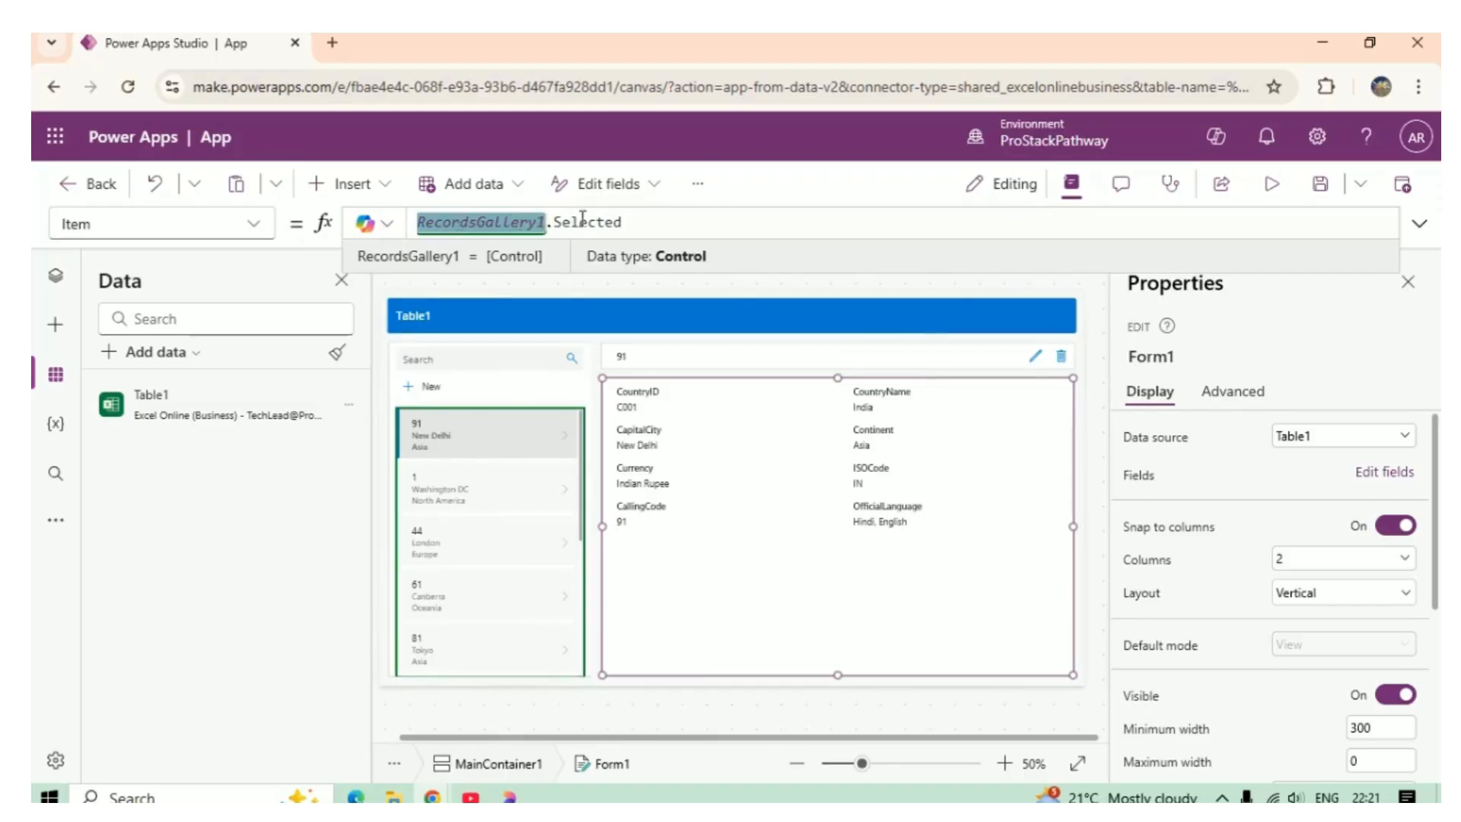
double_click(584, 221)
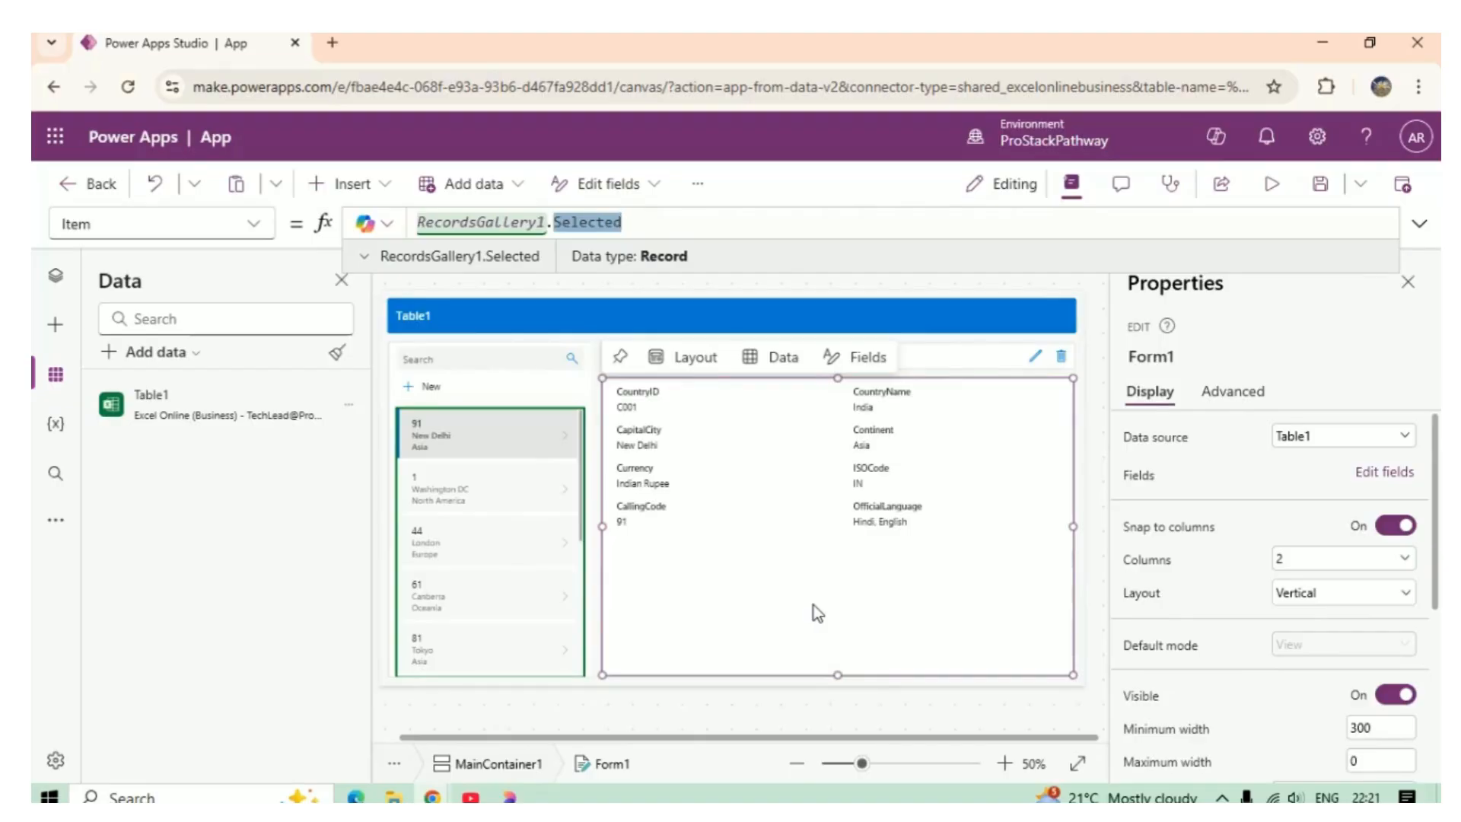
Preview the app, open the Washington DC record from the gallery to check its details, and exit the preview.
left_click(1270, 183)
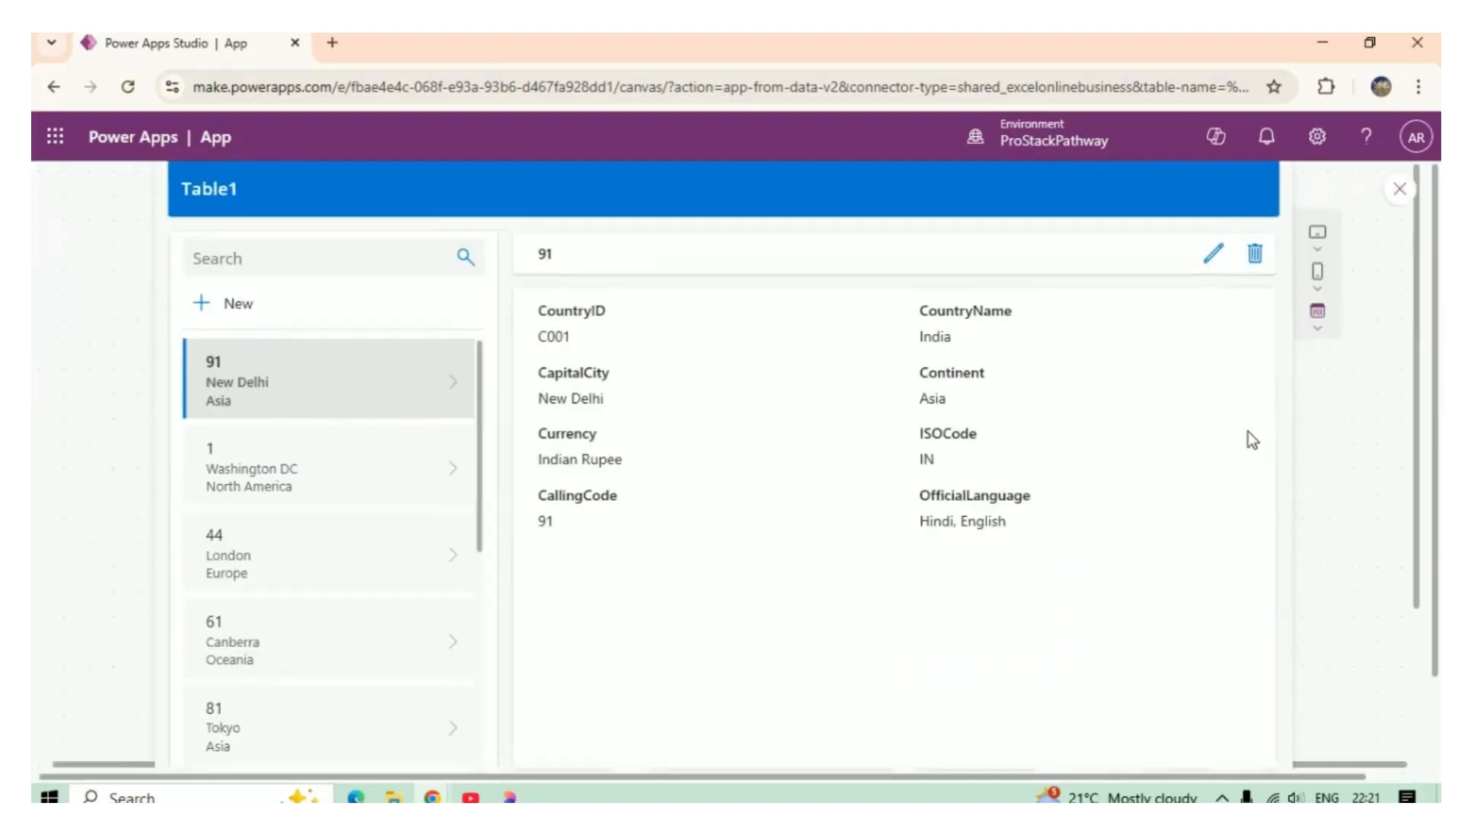
left_click(274, 466)
scroll(268, 568, "down", 1)
scroll(293, 528, "up", 2)
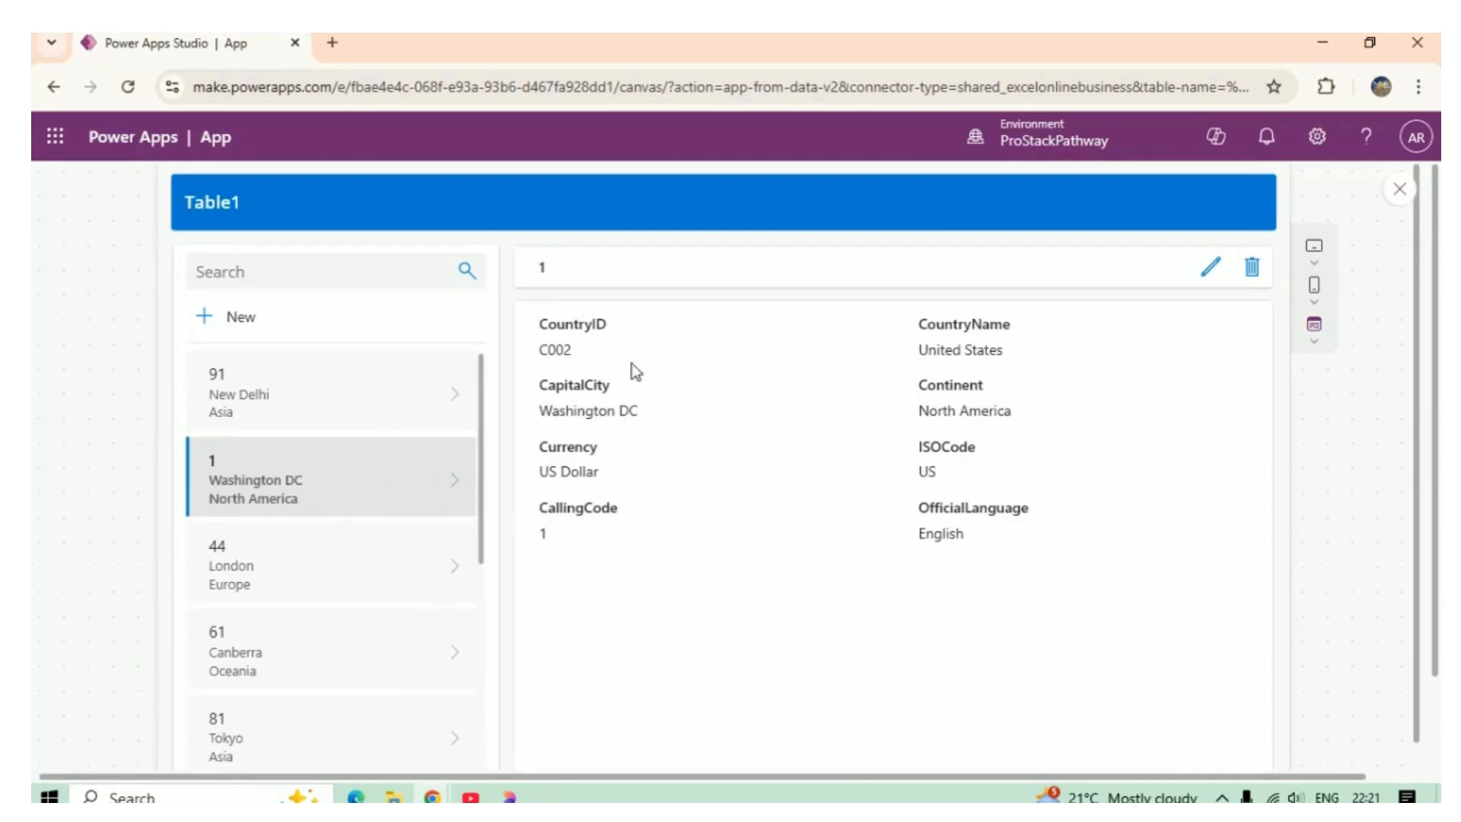
left_click(1400, 190)
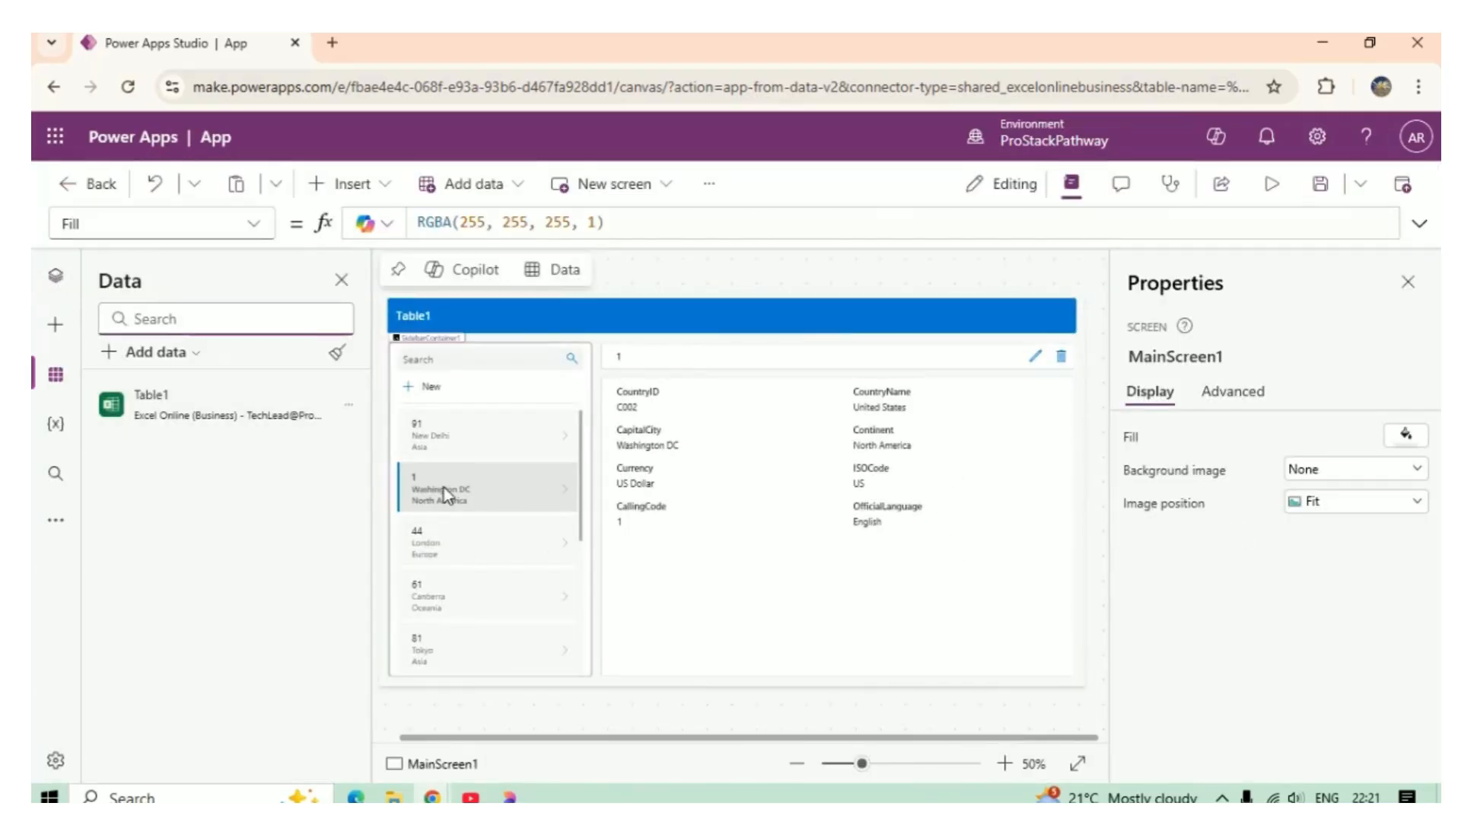
Inspect the DataSource property formula of Form1.
left_click(444, 487)
left_click(724, 630)
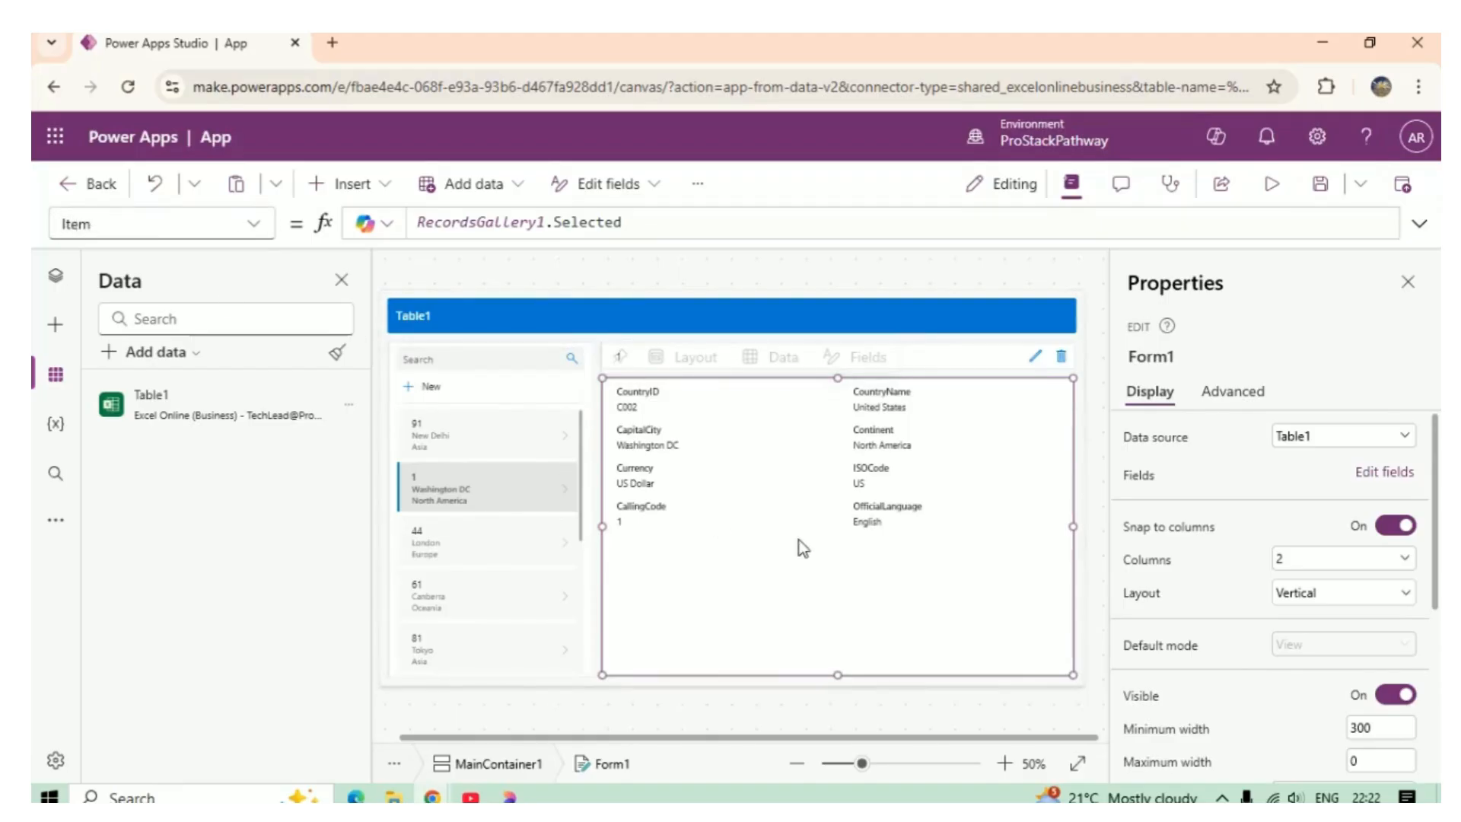
left_click(255, 226)
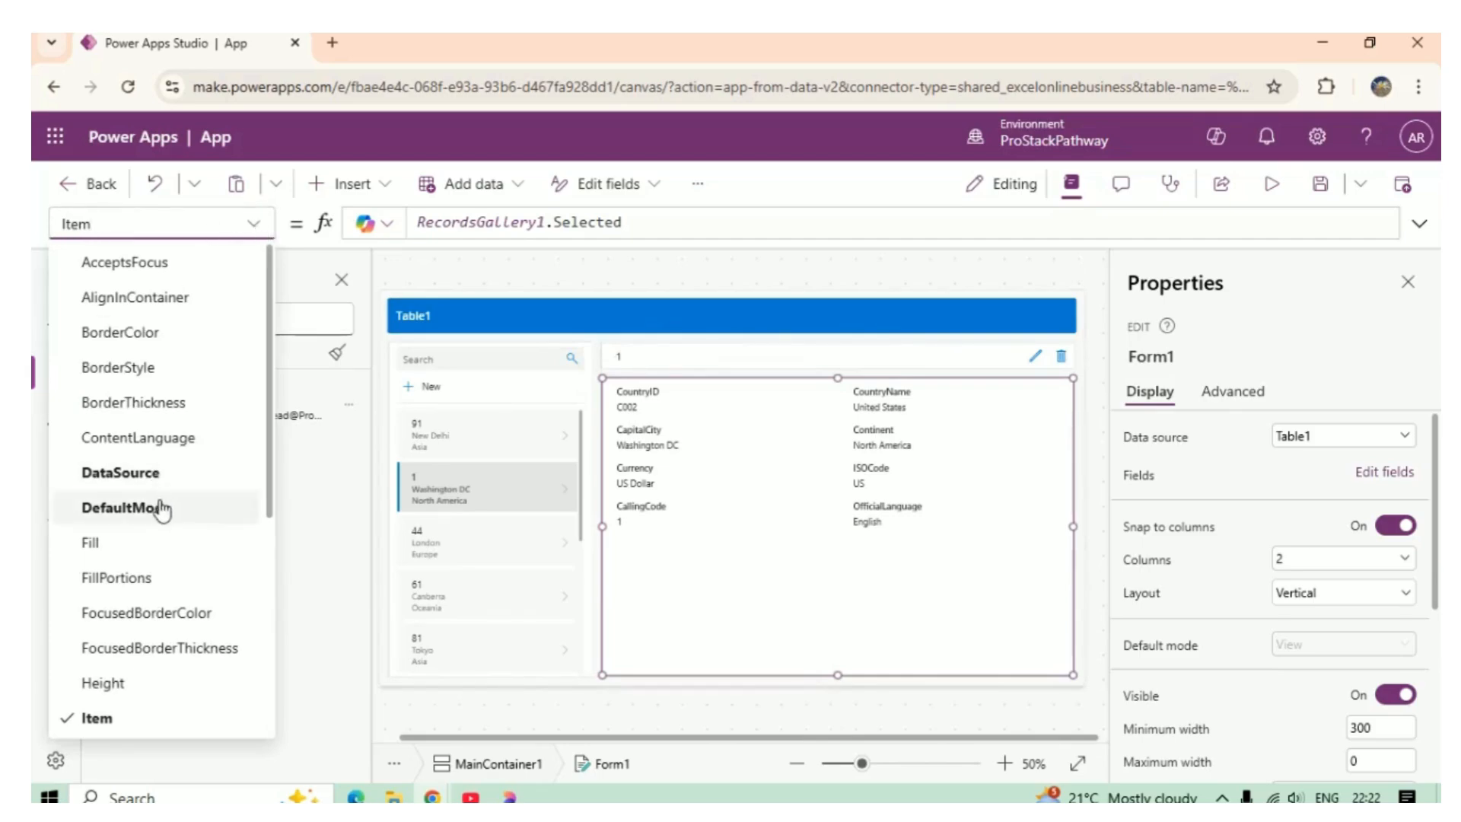
left_click(120, 472)
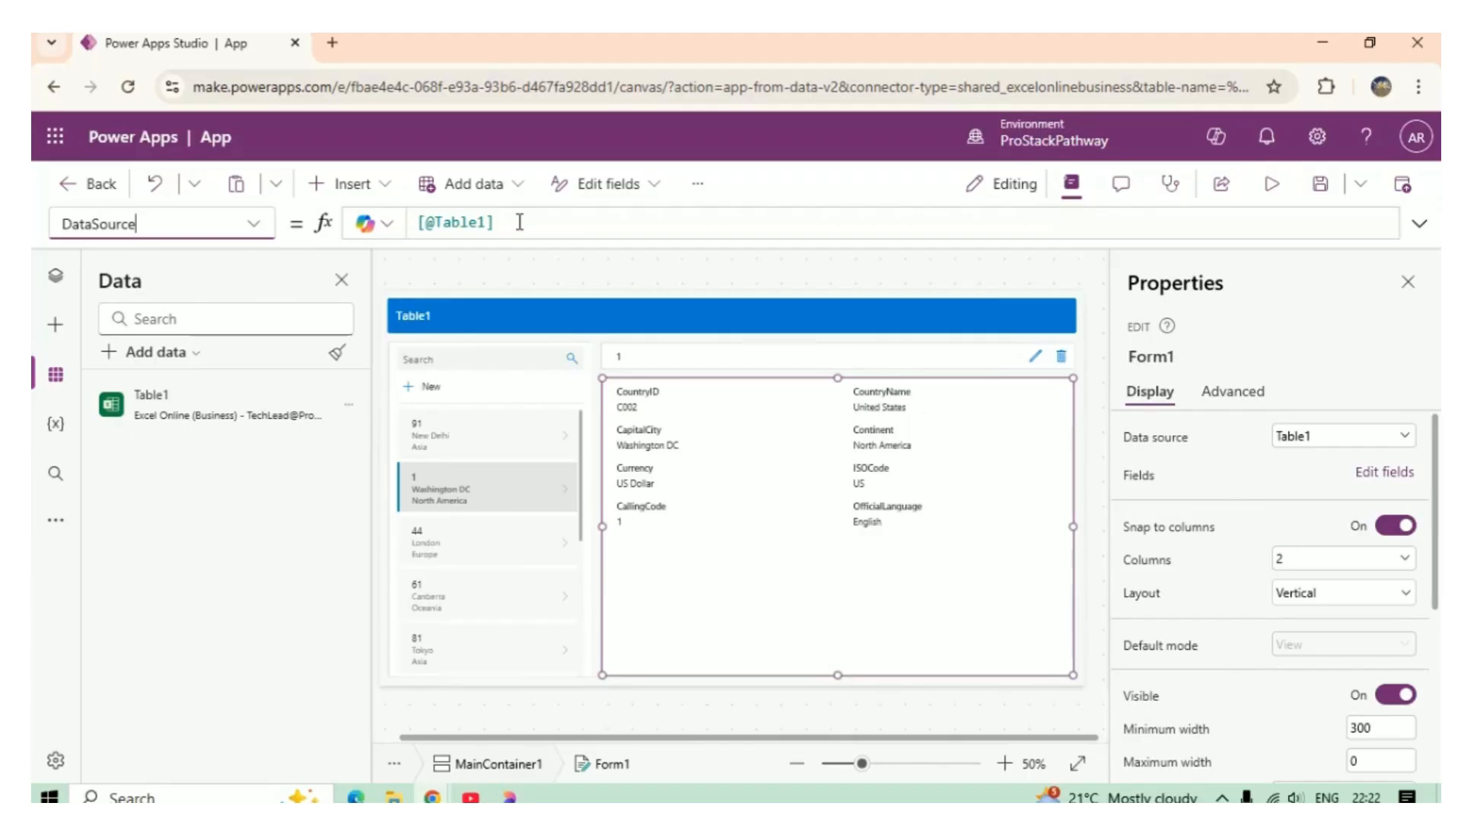
left_click_drag(519, 221, 418, 221)
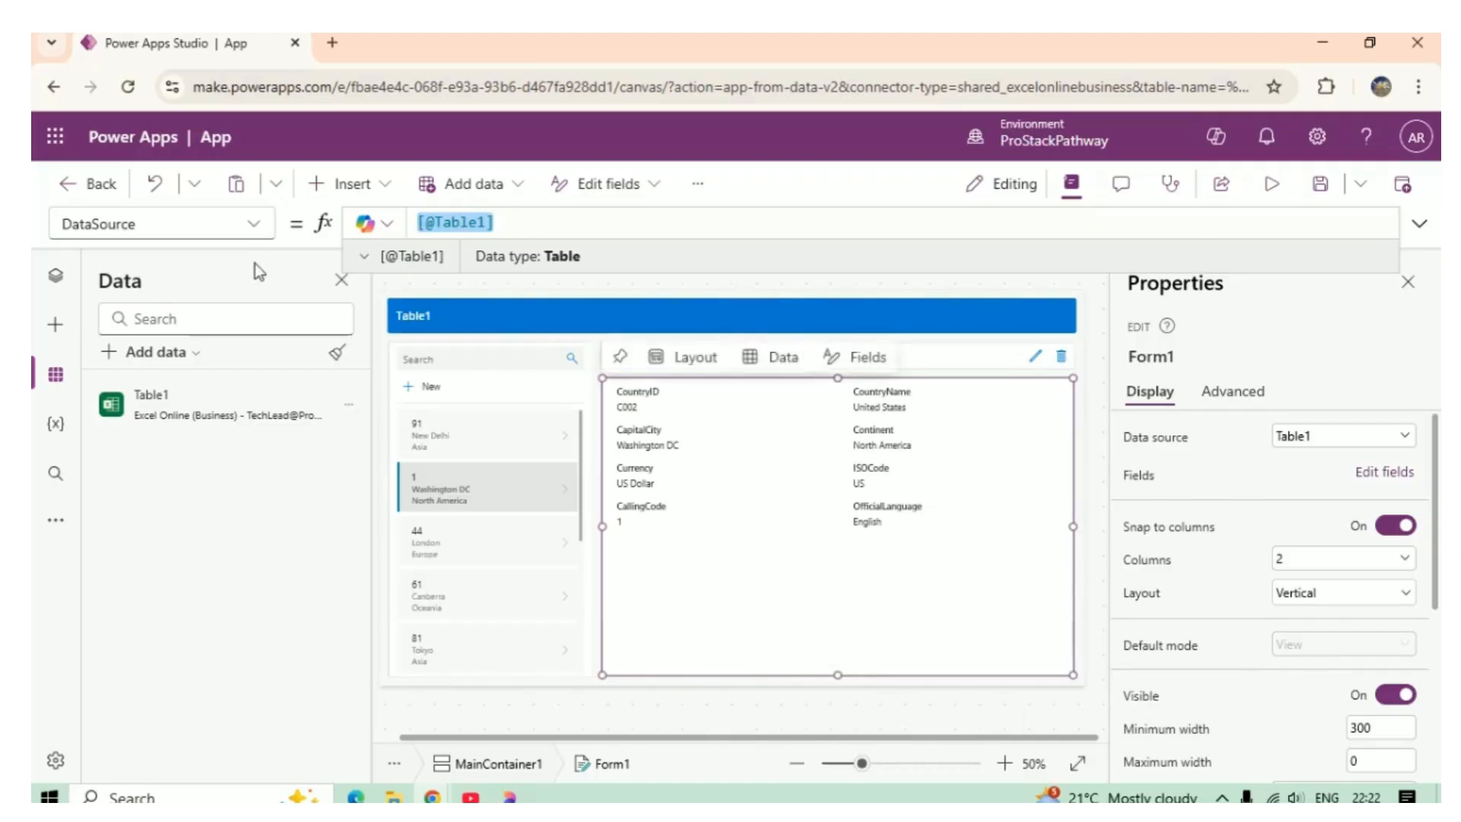
Inspect the Items formula of the records gallery, checking its table and search input arguments.
left_click(567, 672)
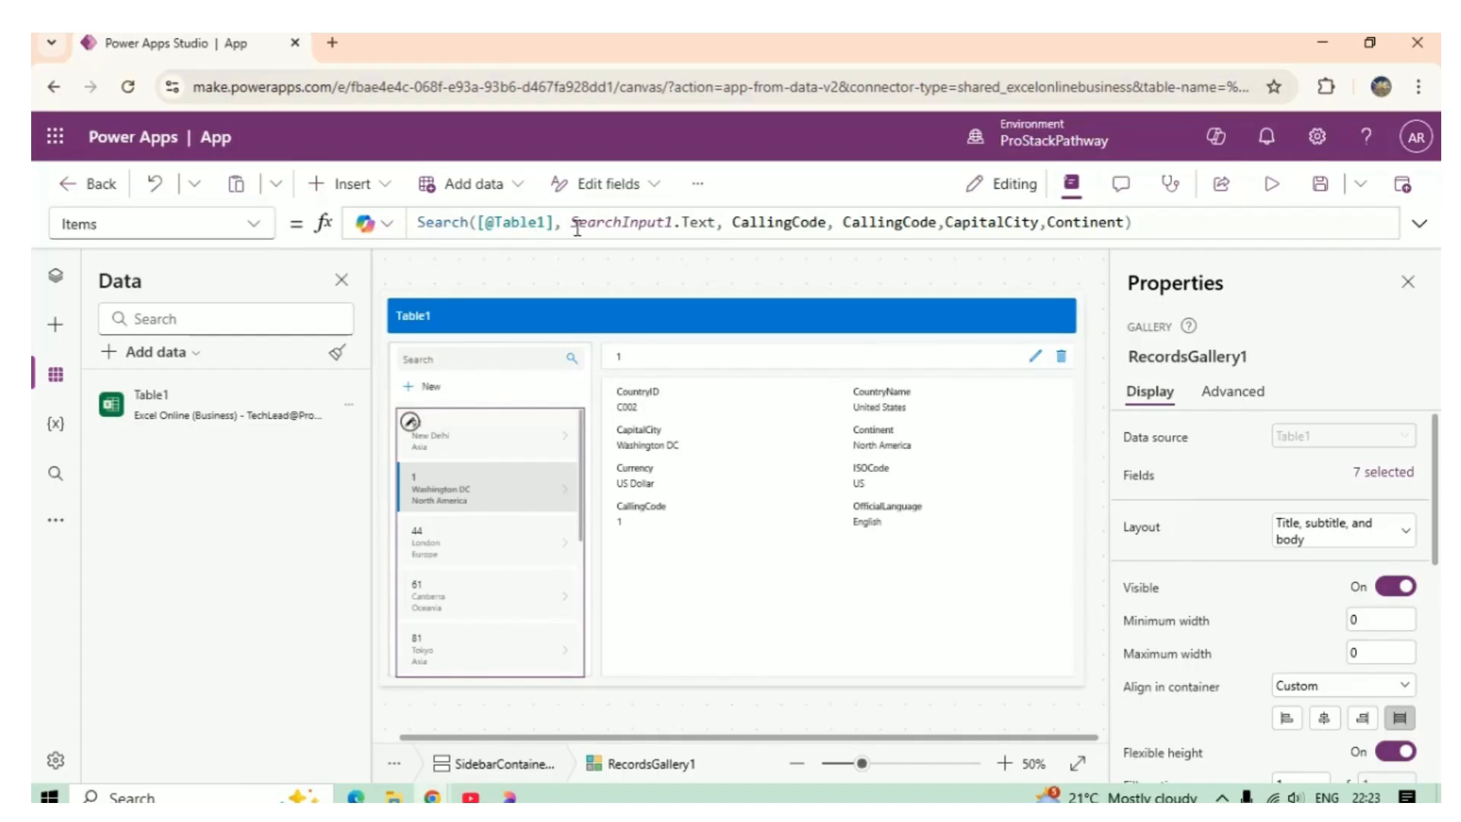
double_click(557, 221)
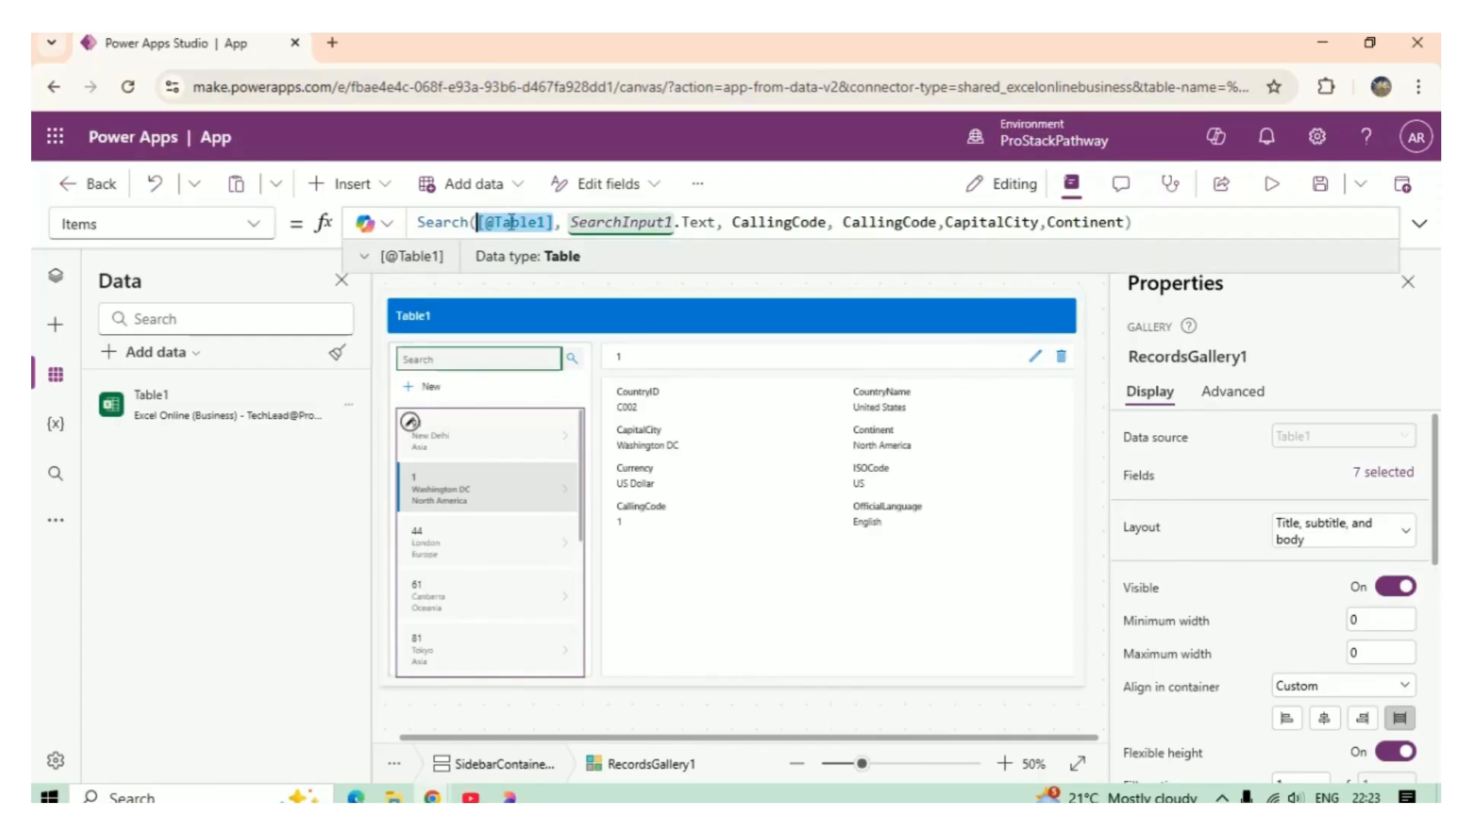
double_click(632, 222)
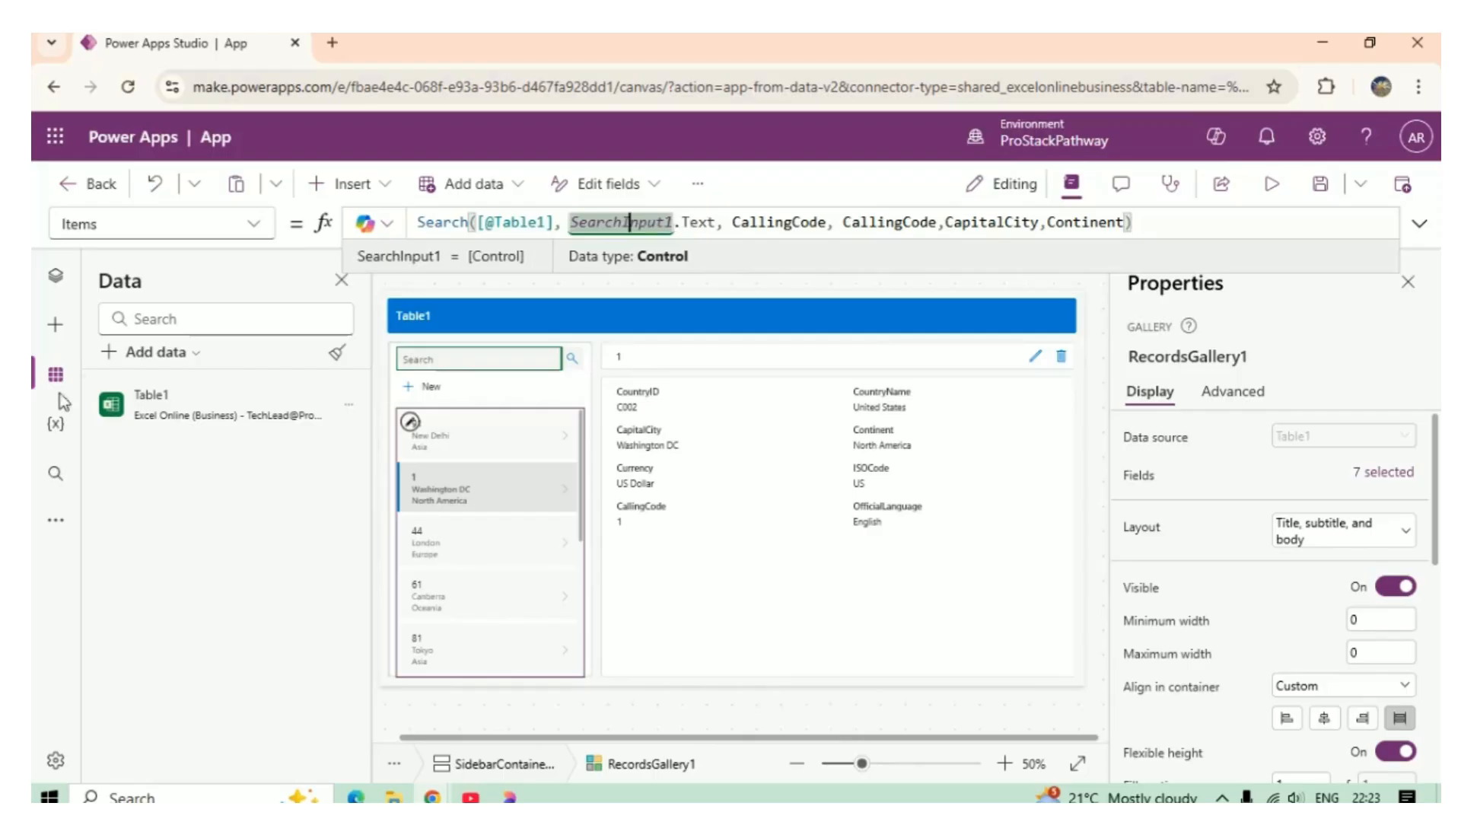
Inspect the SearchInput1.Text argument in the gallery's Items formula and locate the search input control it refers to.
left_click(53, 281)
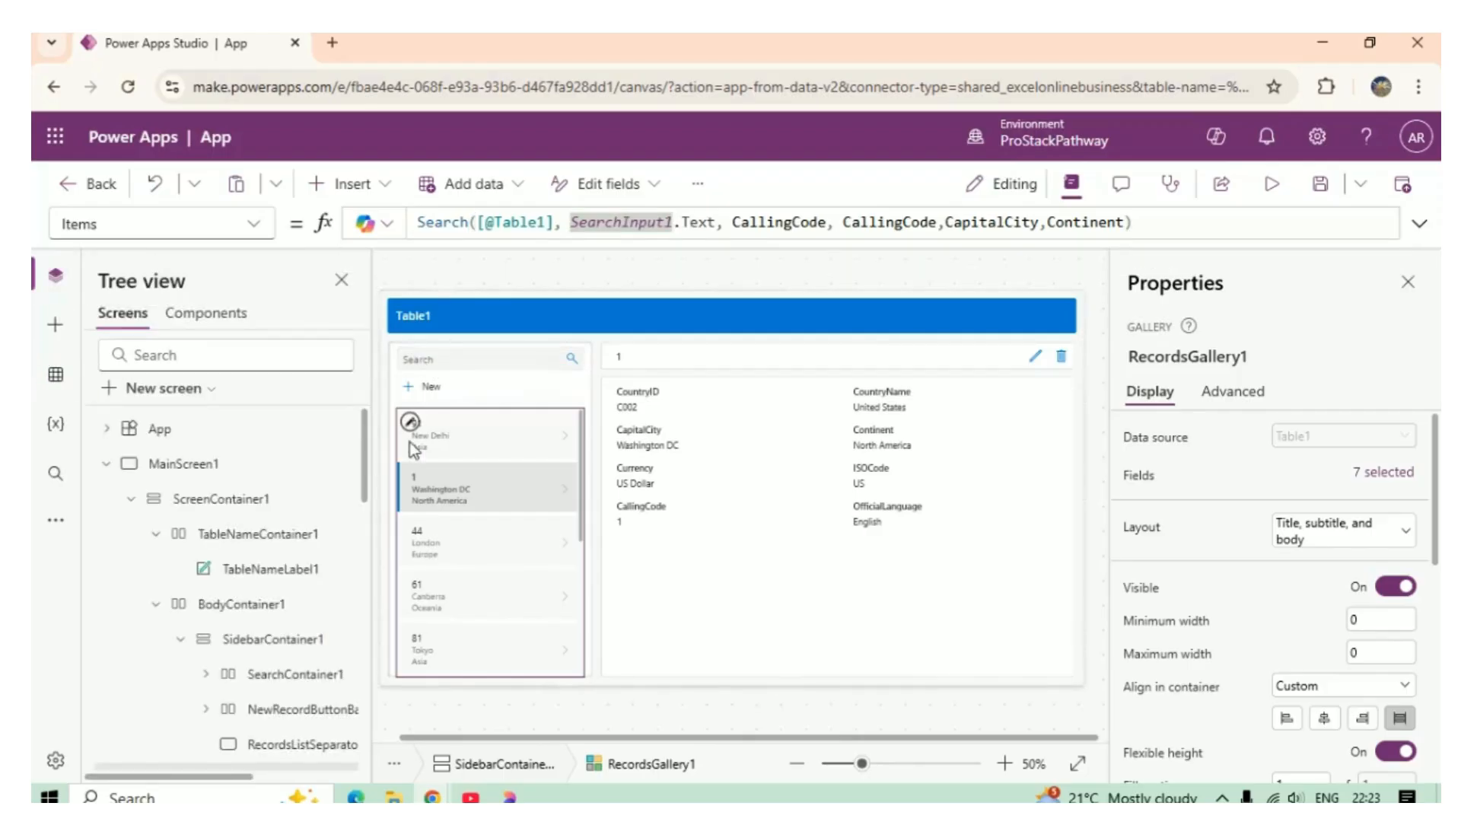
double_click(607, 221)
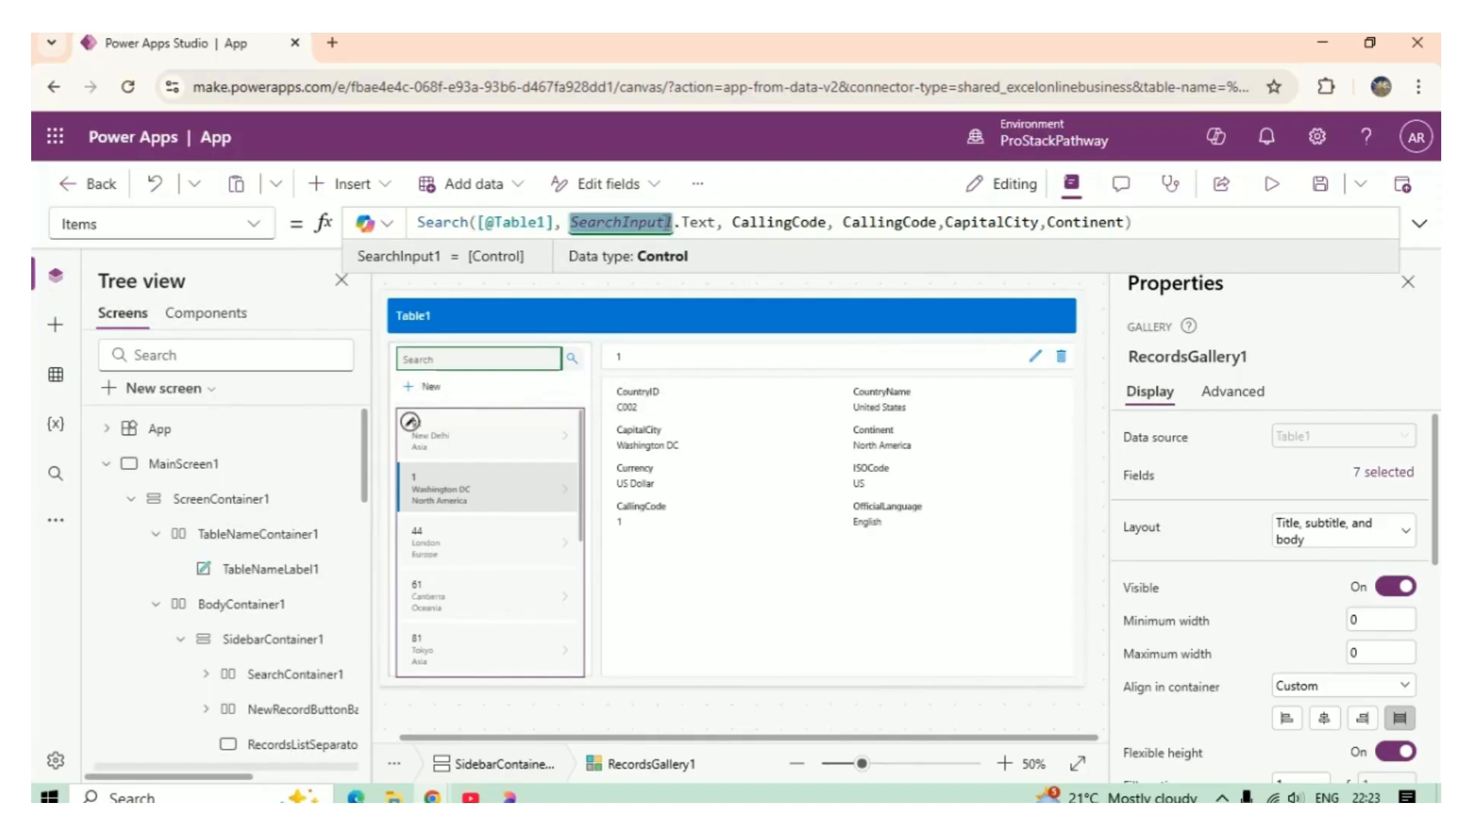
double_click(698, 222)
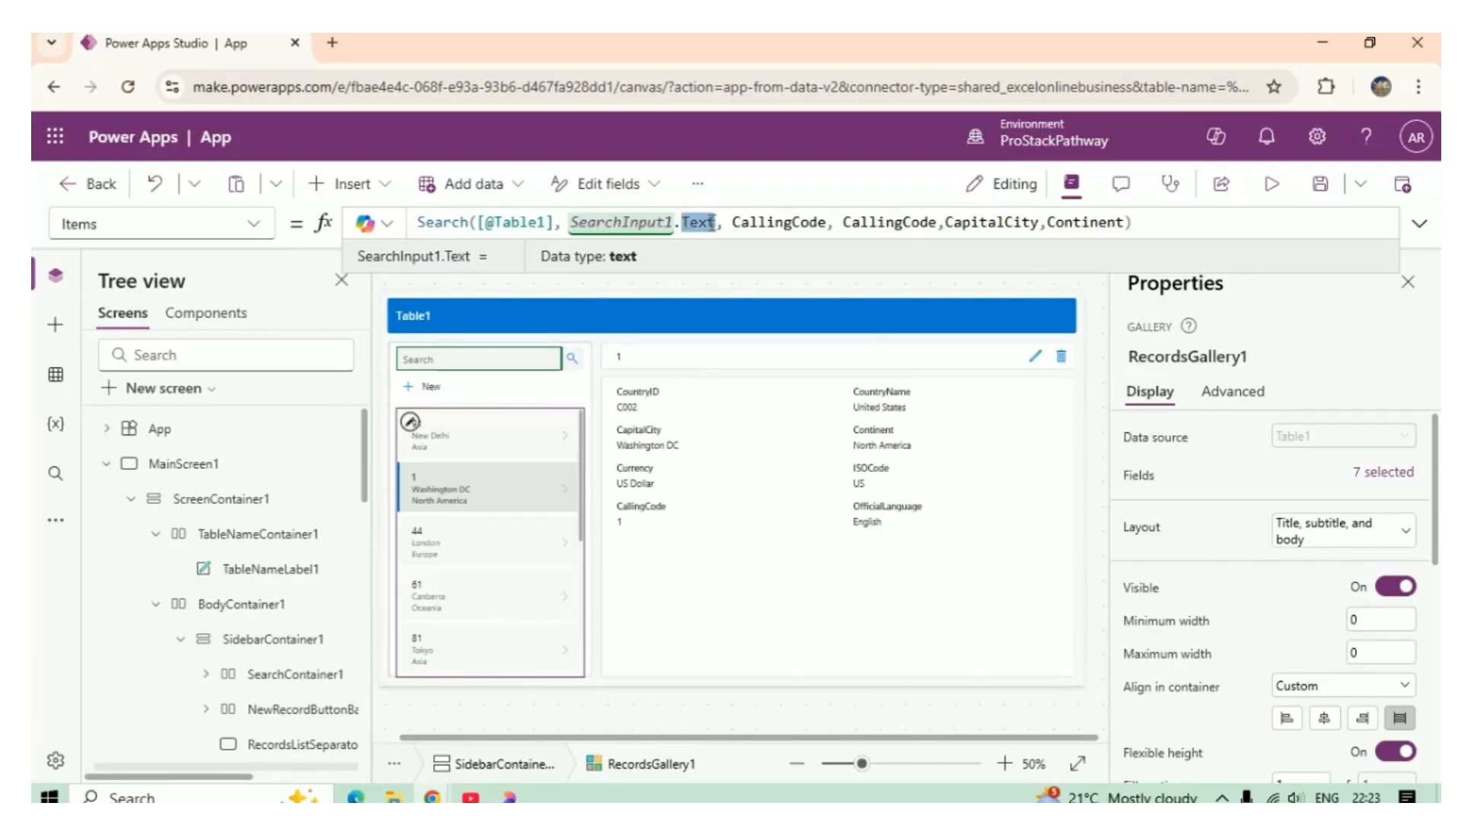
double_click(642, 222)
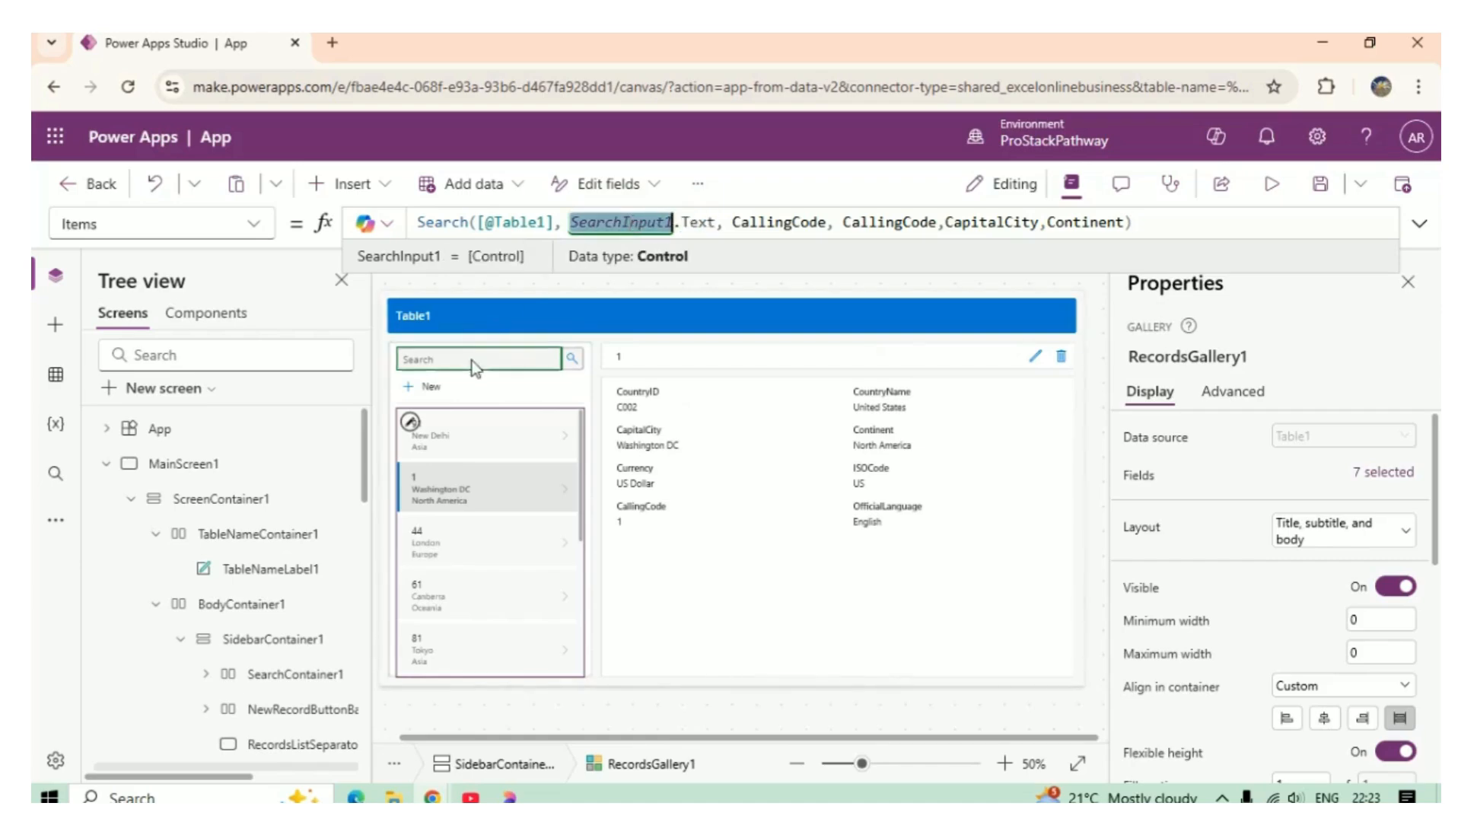
left_click(517, 356)
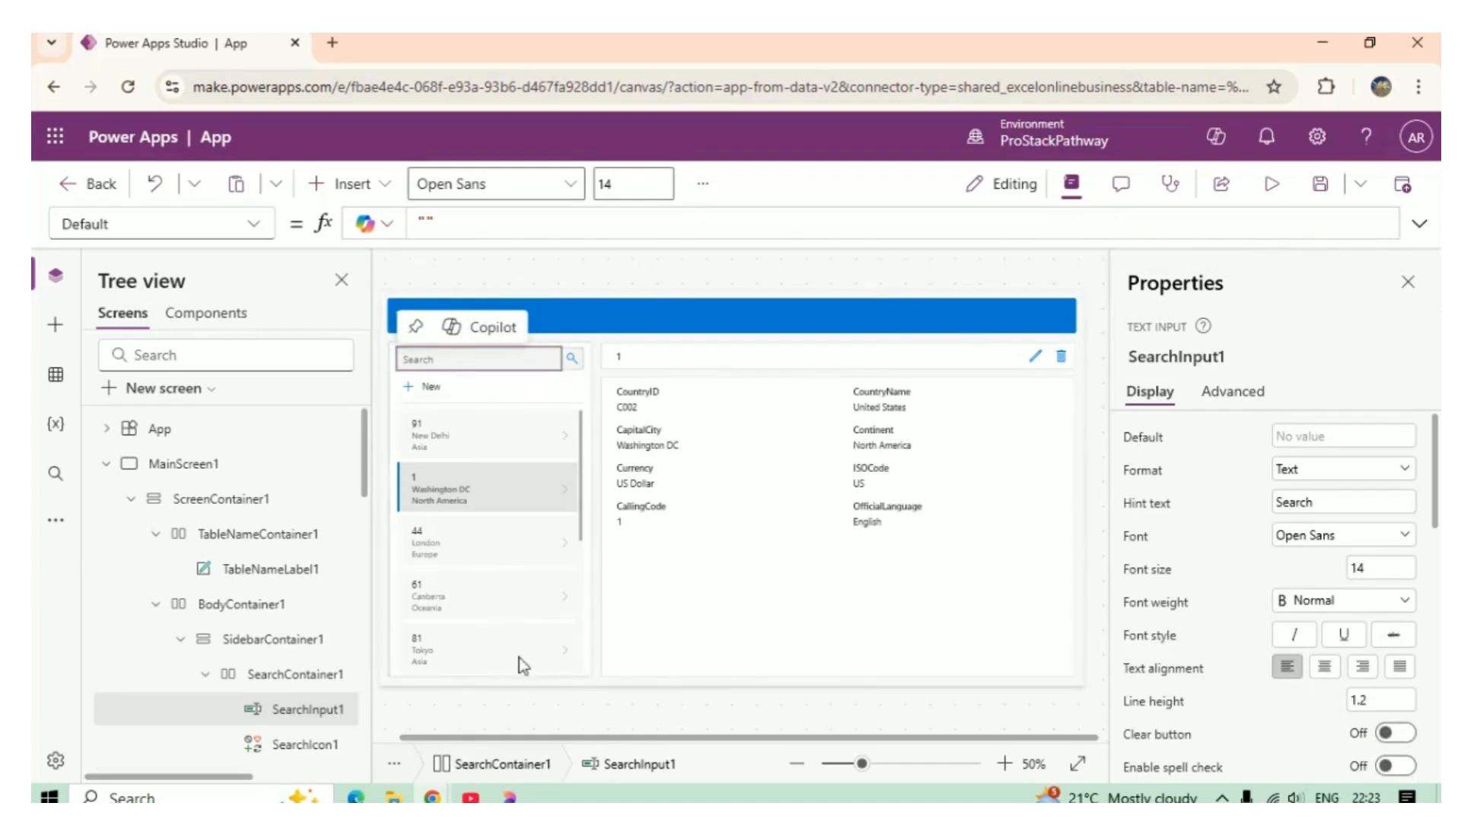
Examine the search text and the CallingCode, CapitalCity and Continent column arguments in the records gallery's Items formula.
left_click(565, 670)
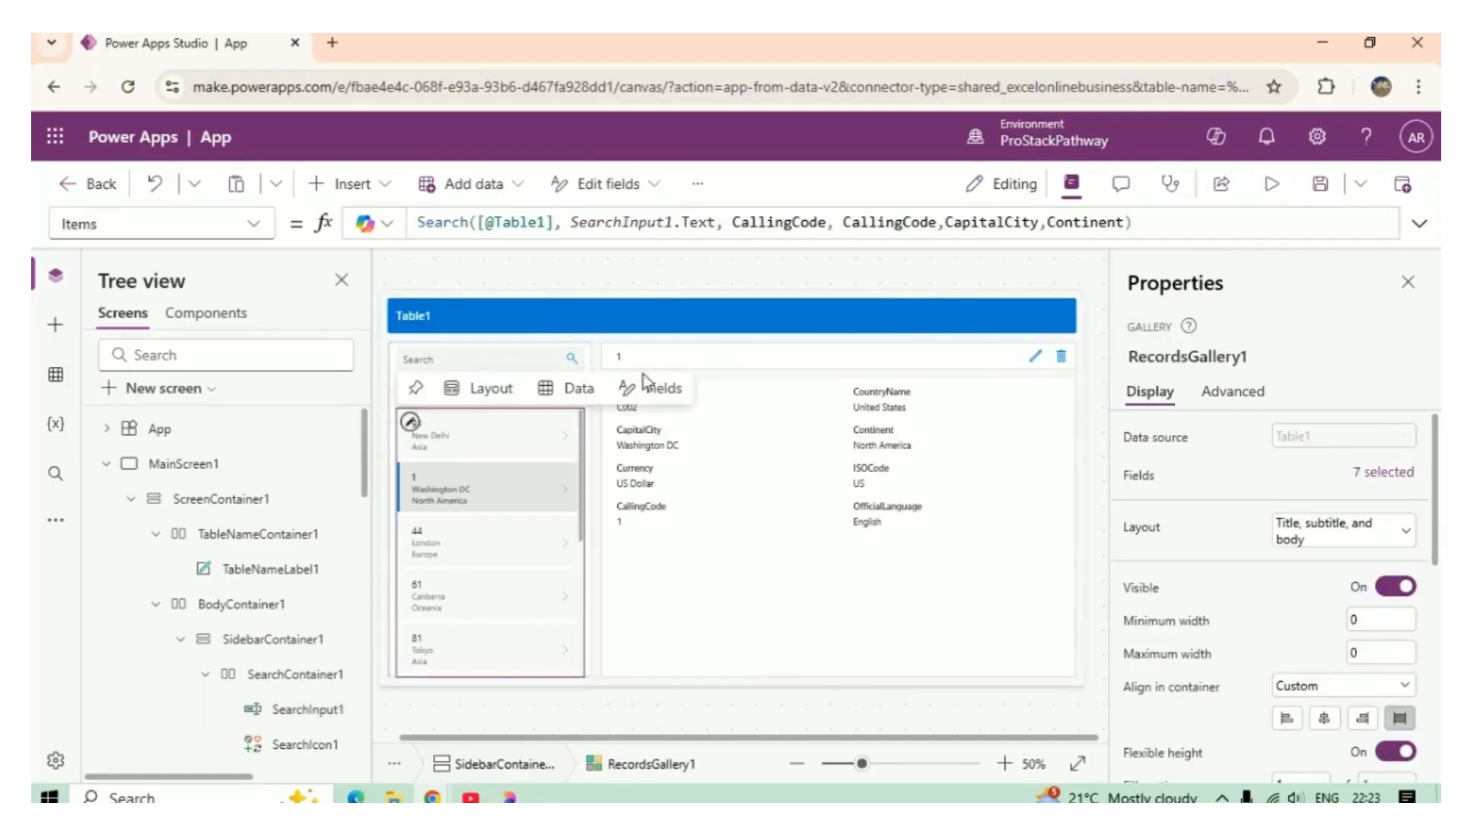
left_click(708, 222)
double_click(707, 223)
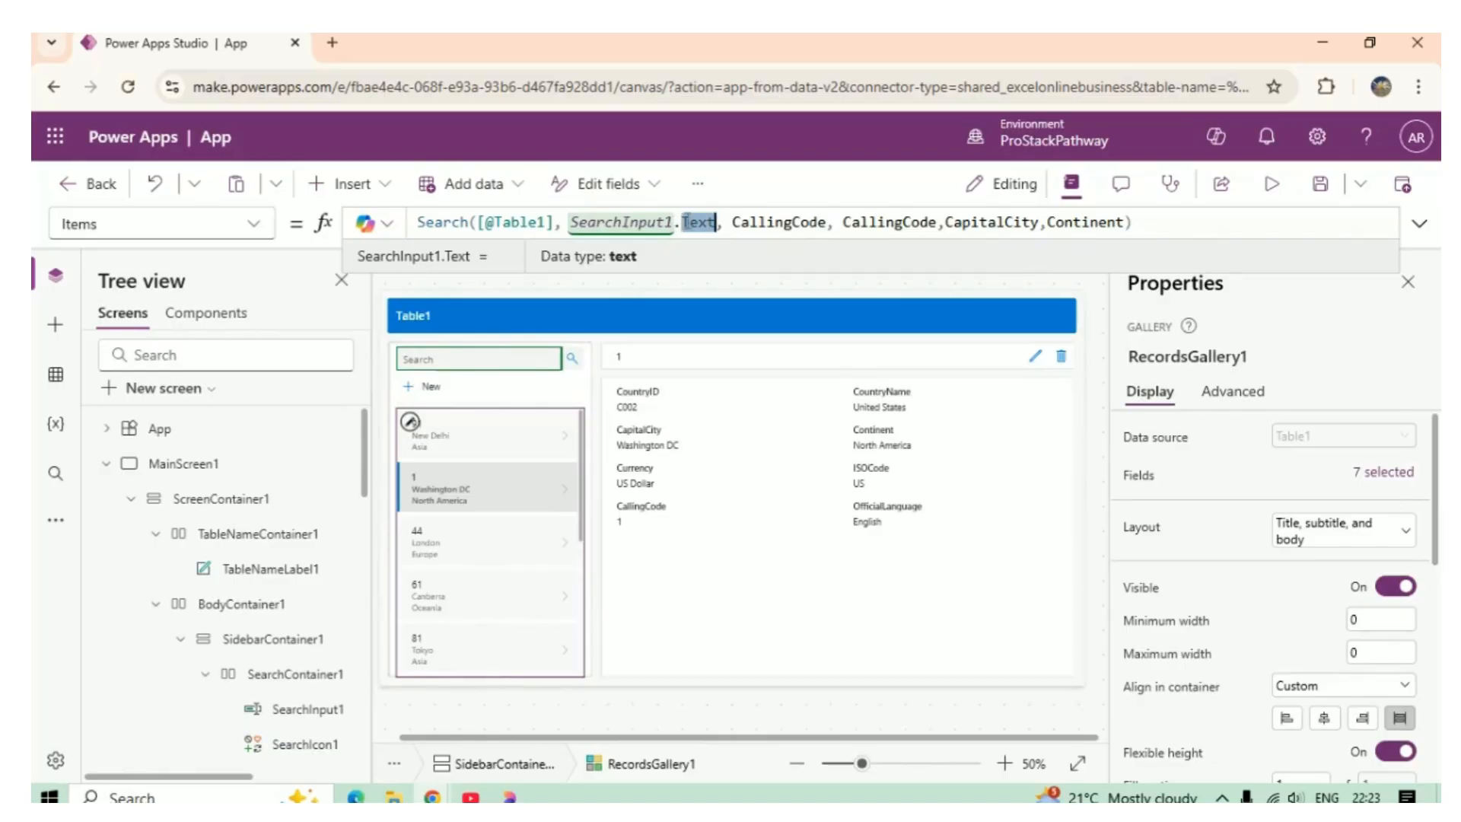
double_click(802, 226)
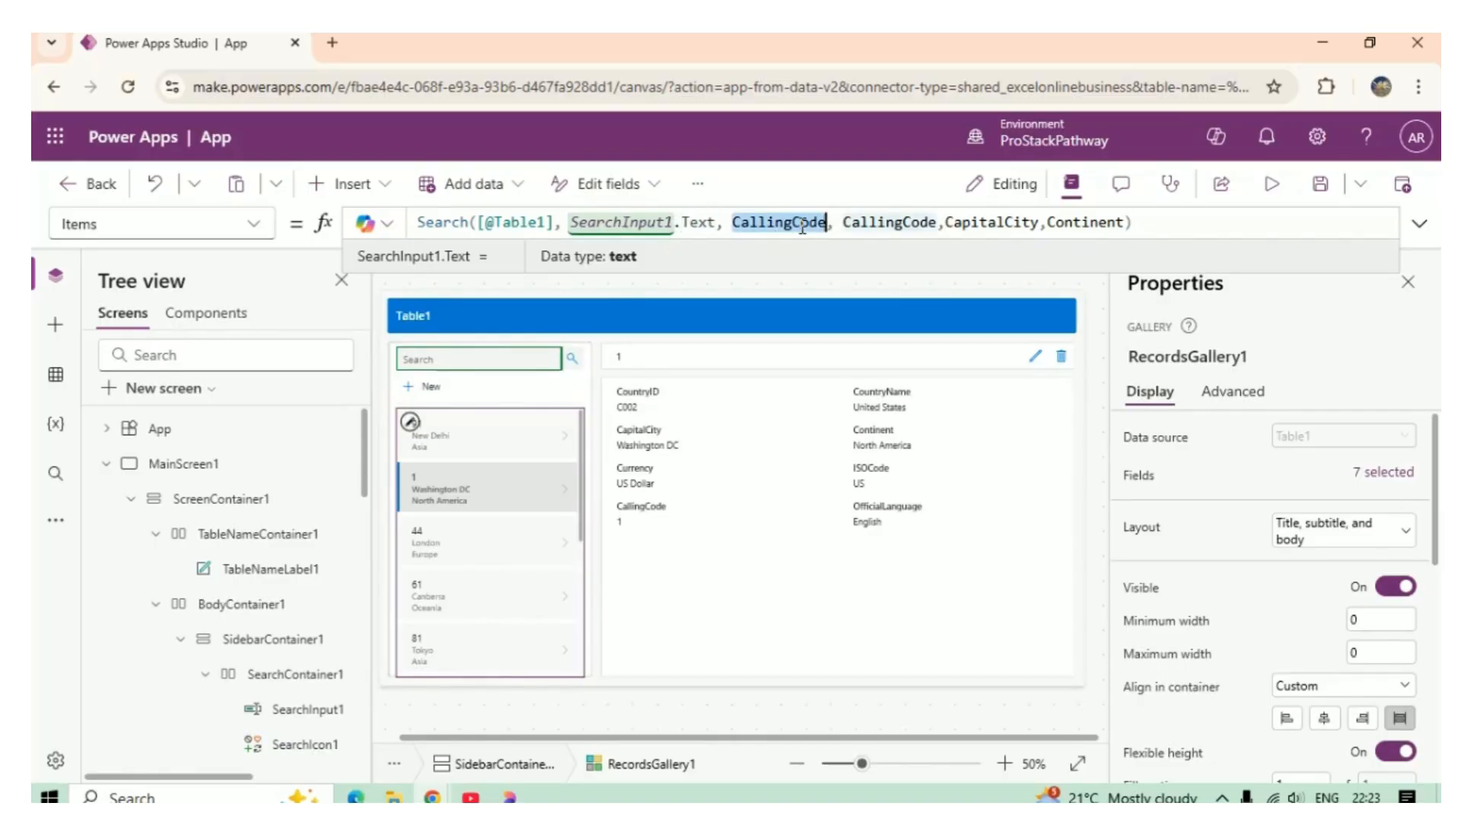
double_click(986, 223)
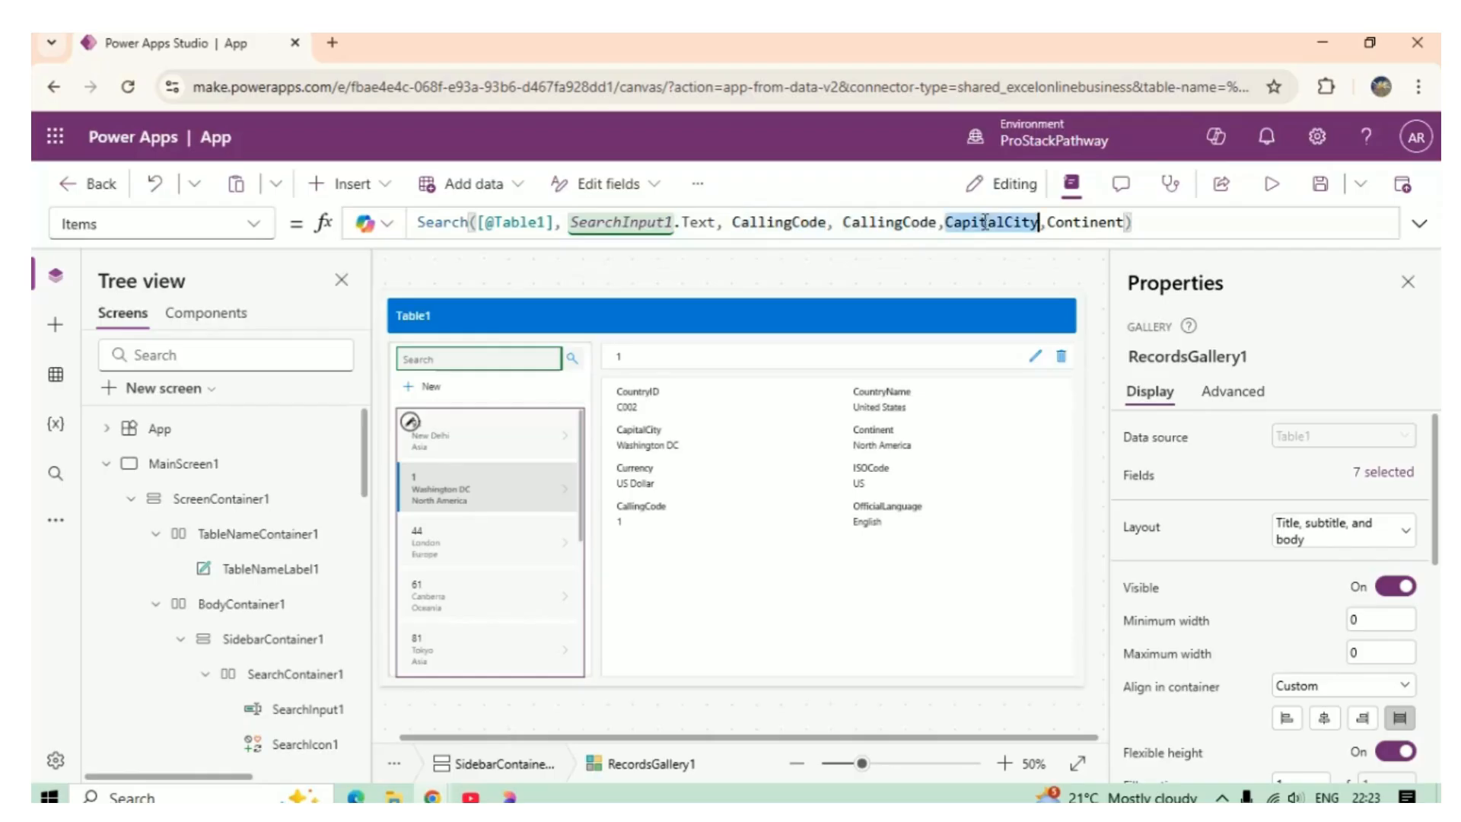
double_click(1107, 221)
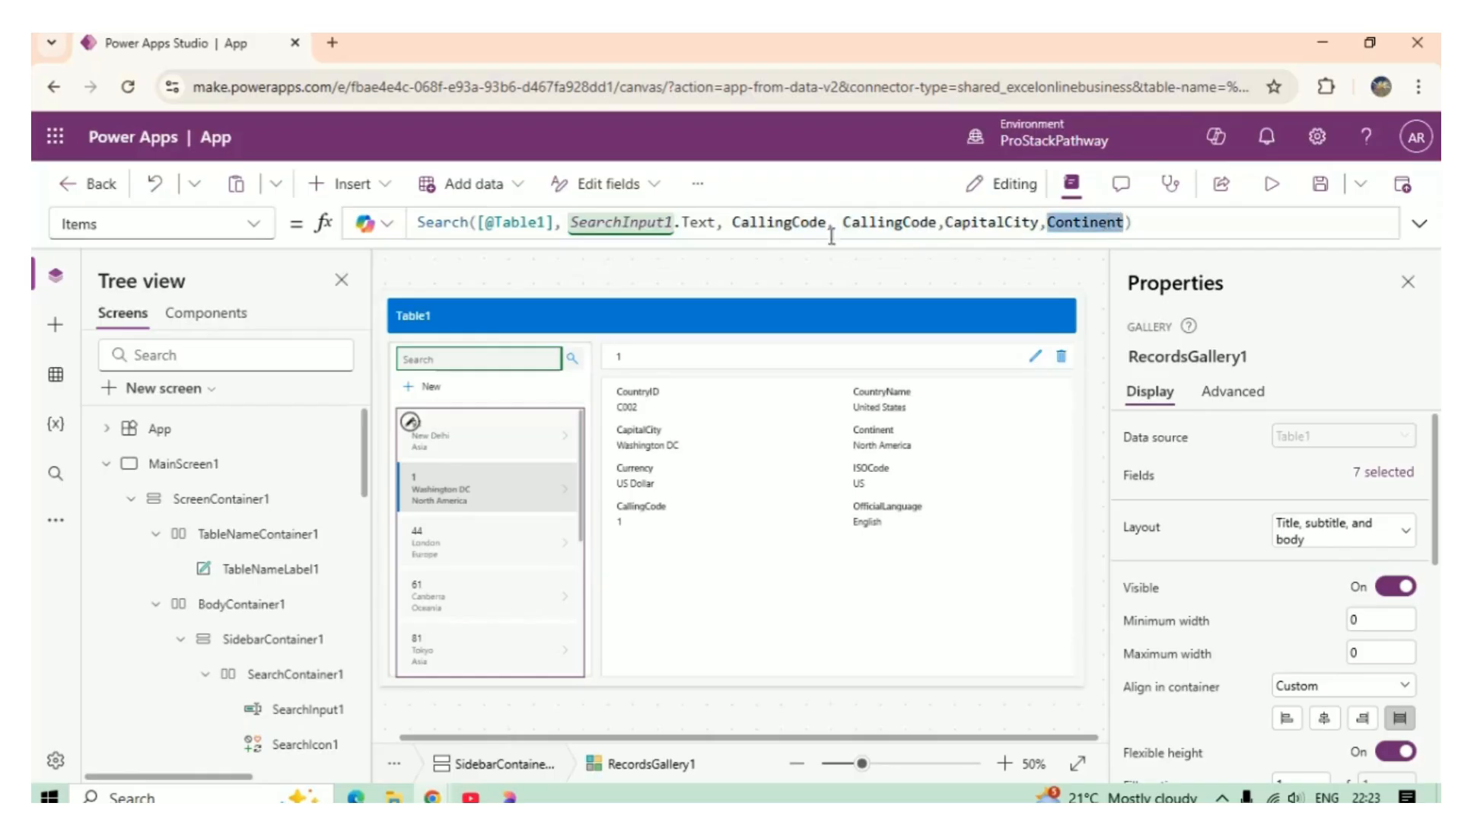
left_click_drag(733, 222, 1163, 220)
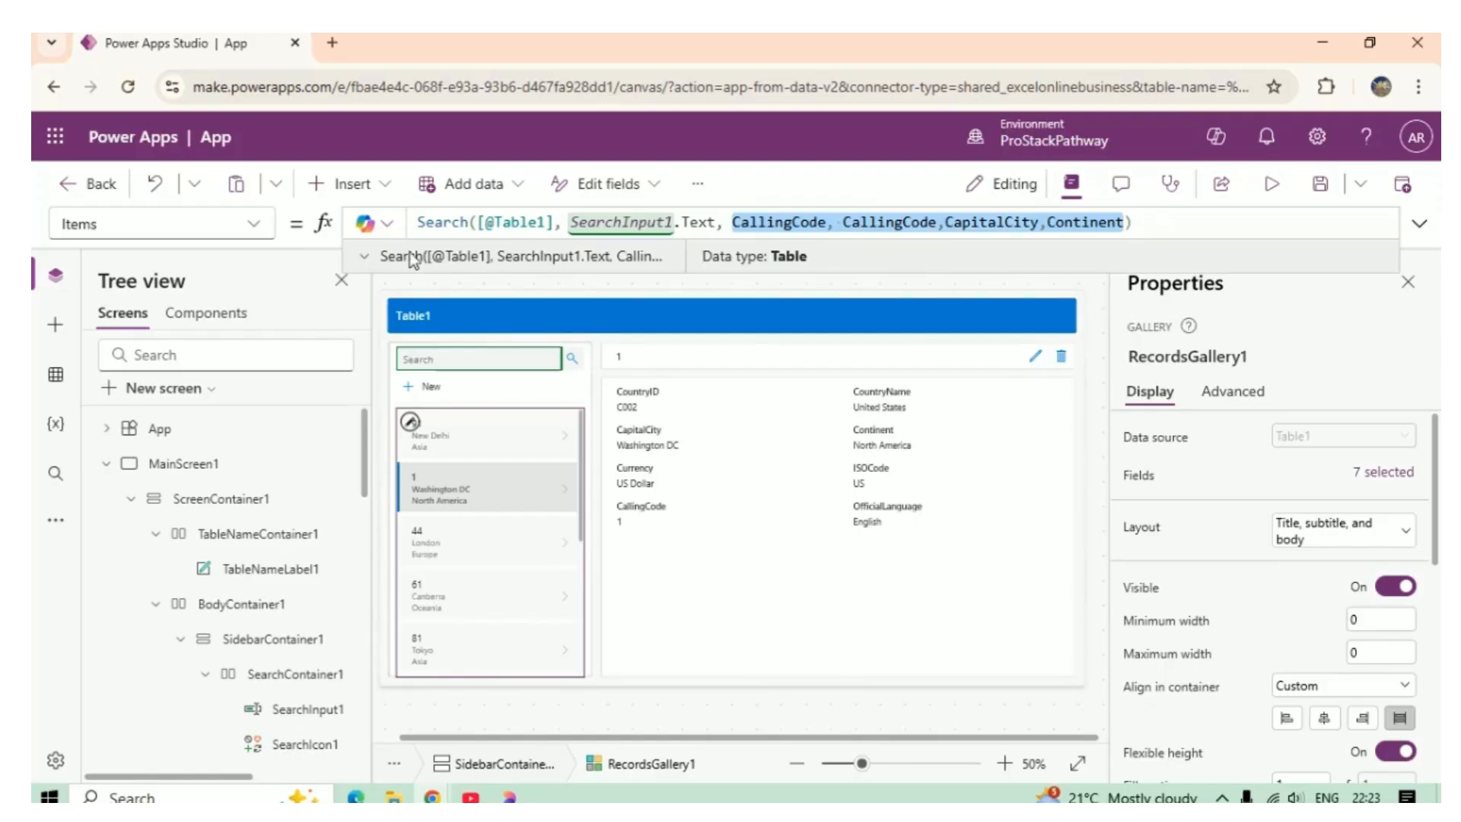
Preview the records returned by the gallery's Search formula, look through the rows, and close the result preview.
left_click(363, 258)
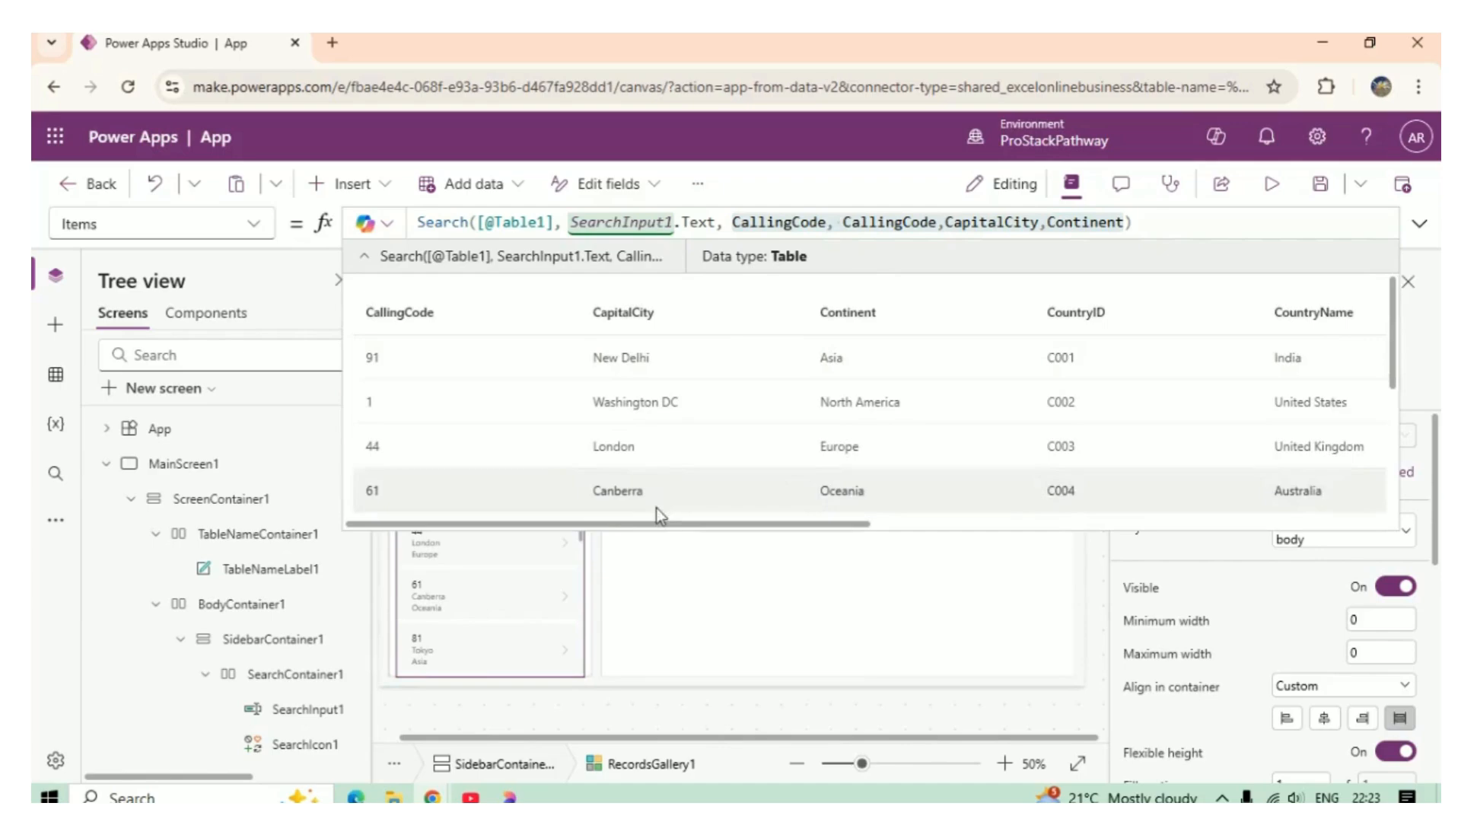
scroll(692, 395, "down", 3)
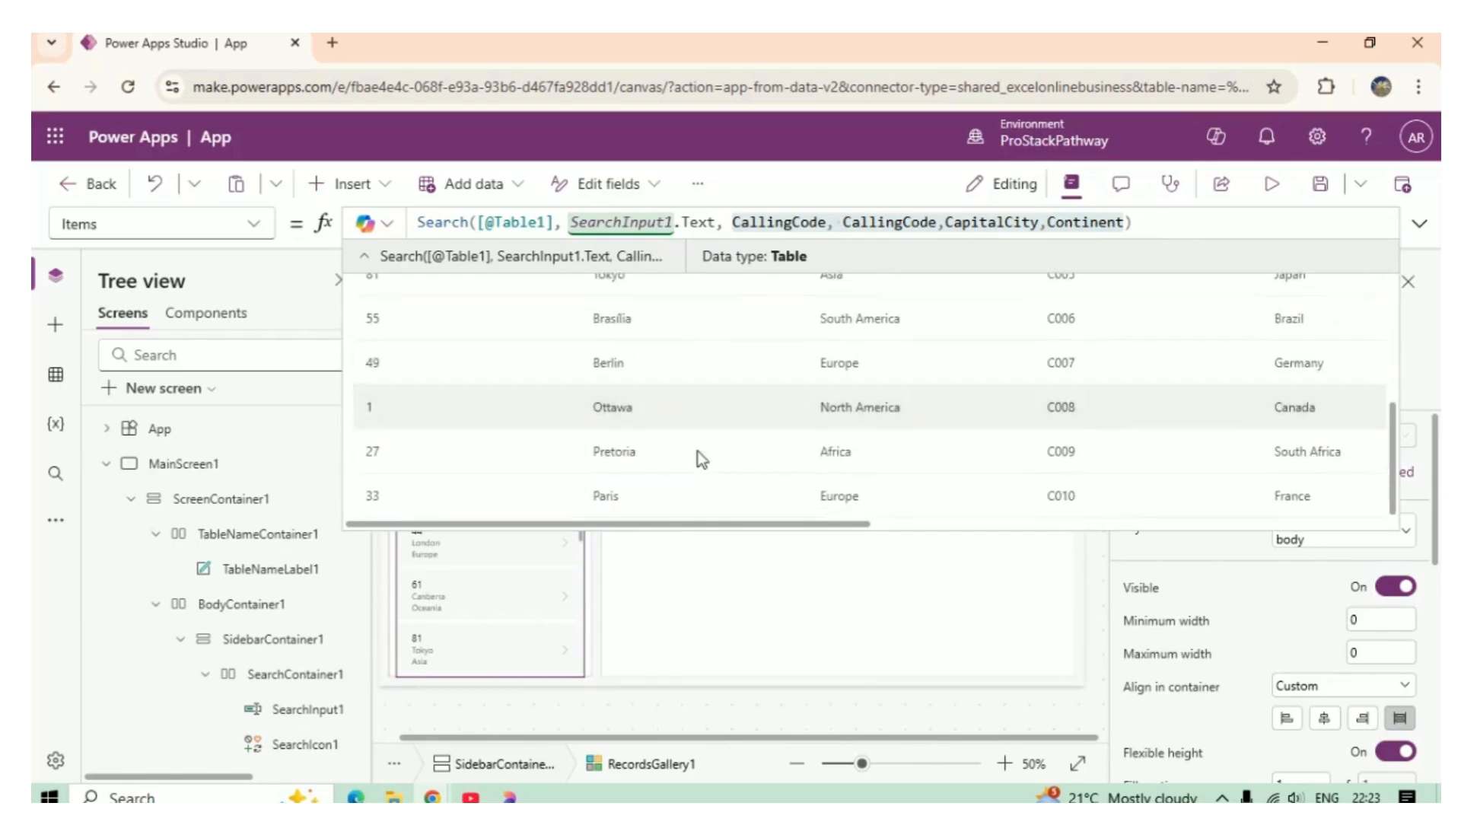
scroll(701, 455, "up", 3)
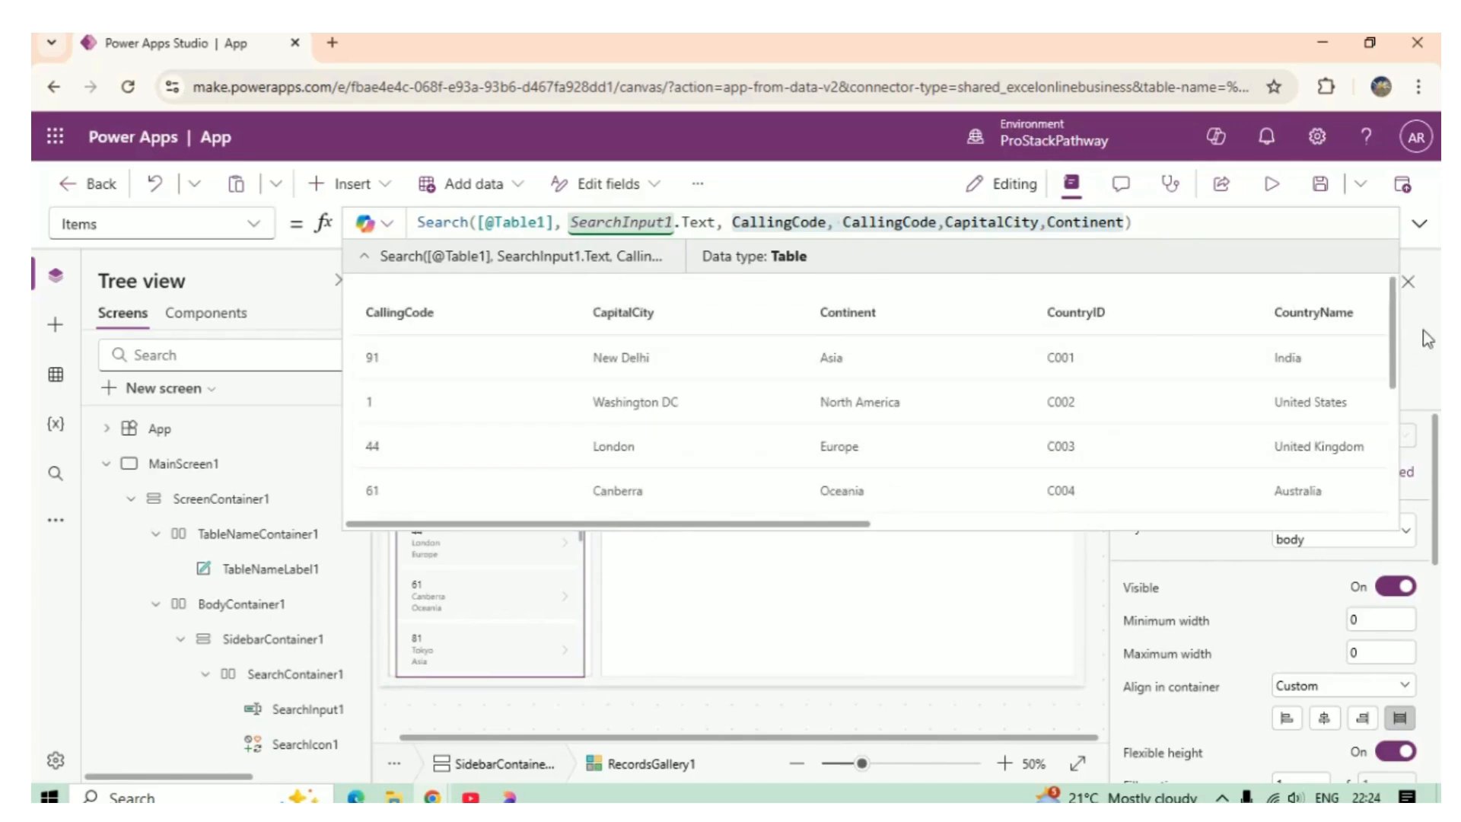
left_click(1433, 183)
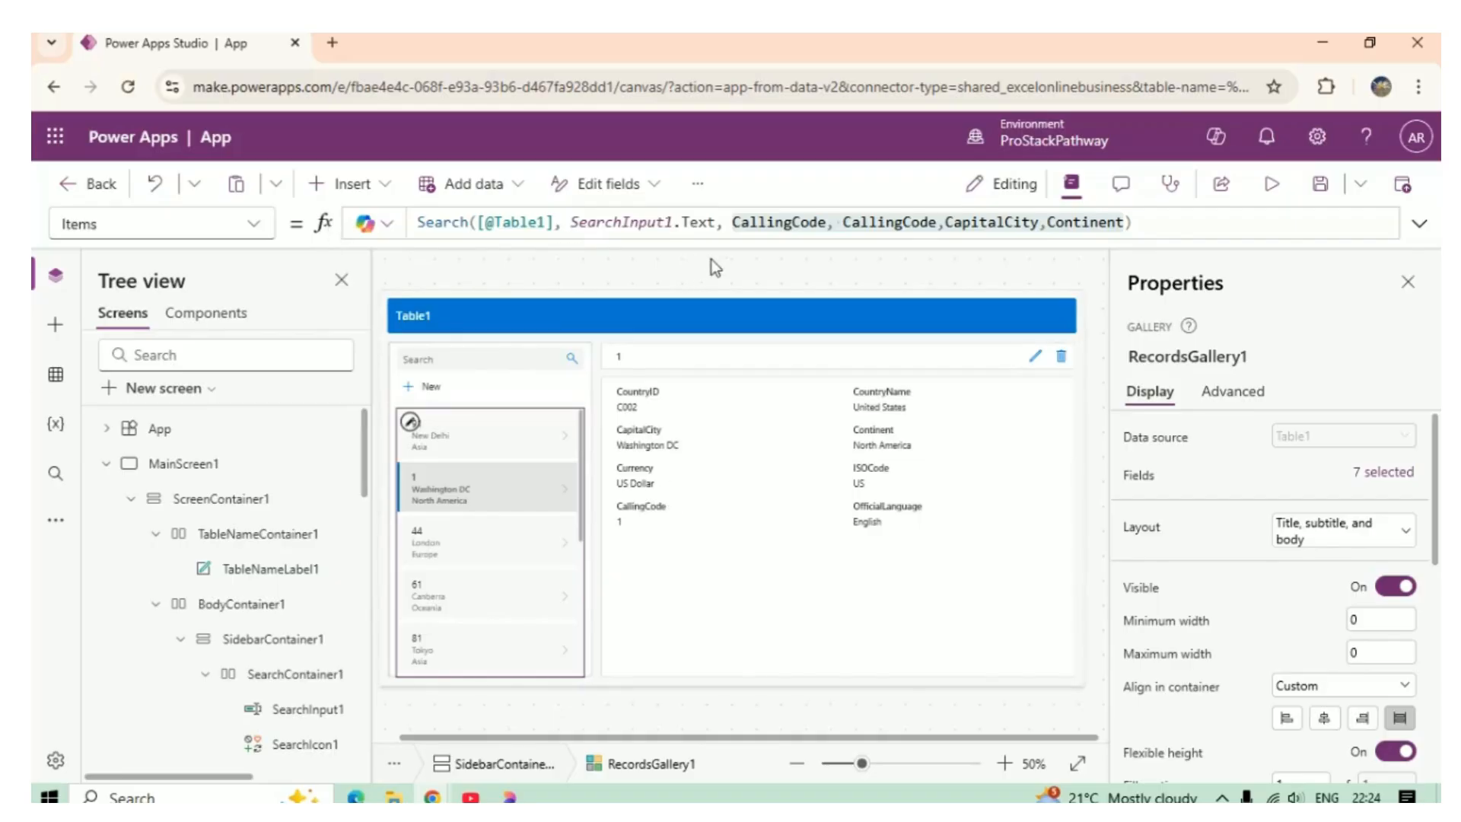
left_click(643, 222)
left_click(1177, 228)
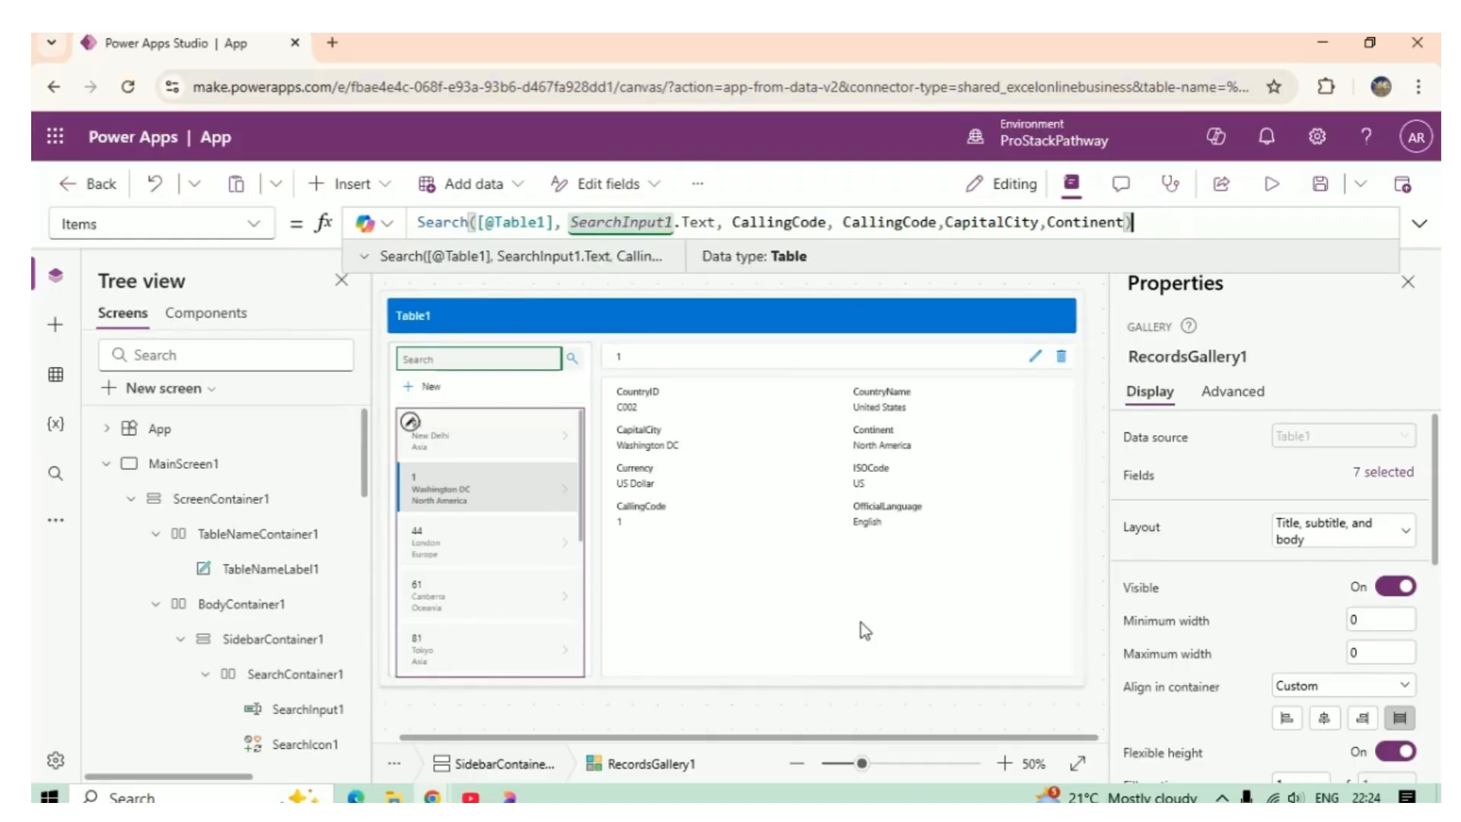
Reorder the fields of Form1 so that the OfficialLanguage card sits directly after CapitalCity and before Continent.
left_click(912, 596)
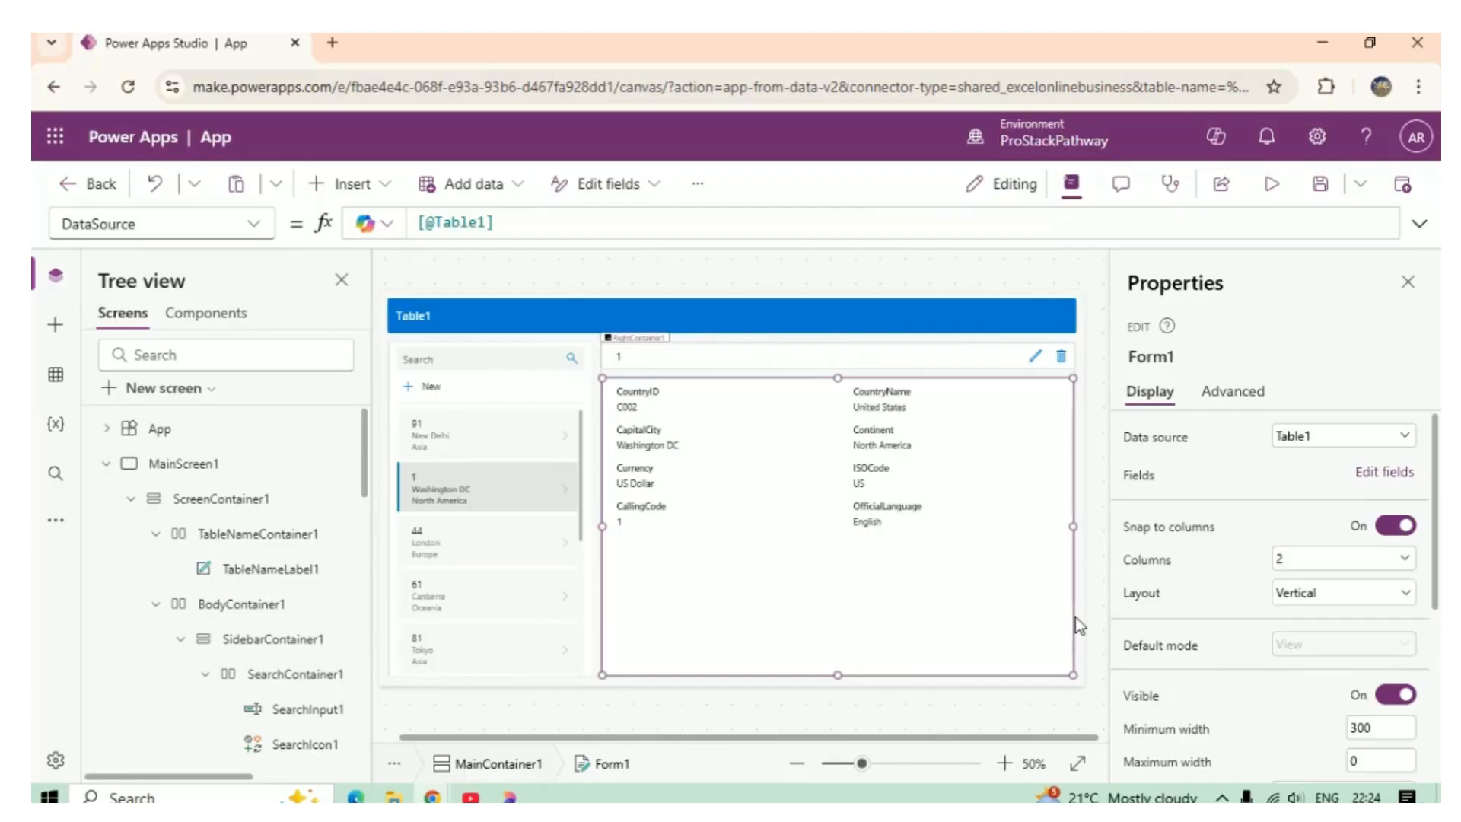
left_click(797, 454)
left_click(1370, 475)
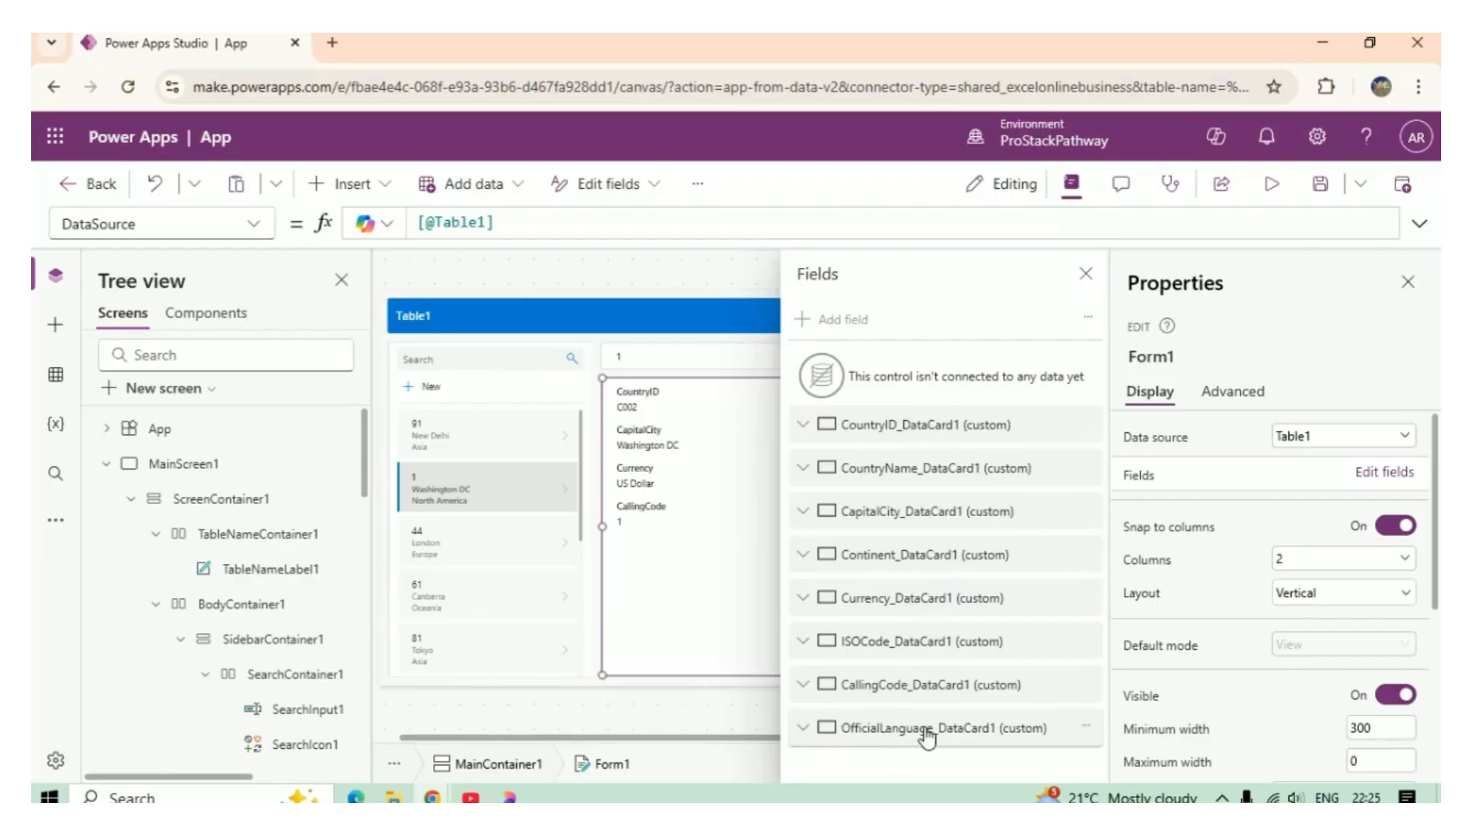
left_click_drag(916, 736, 917, 545)
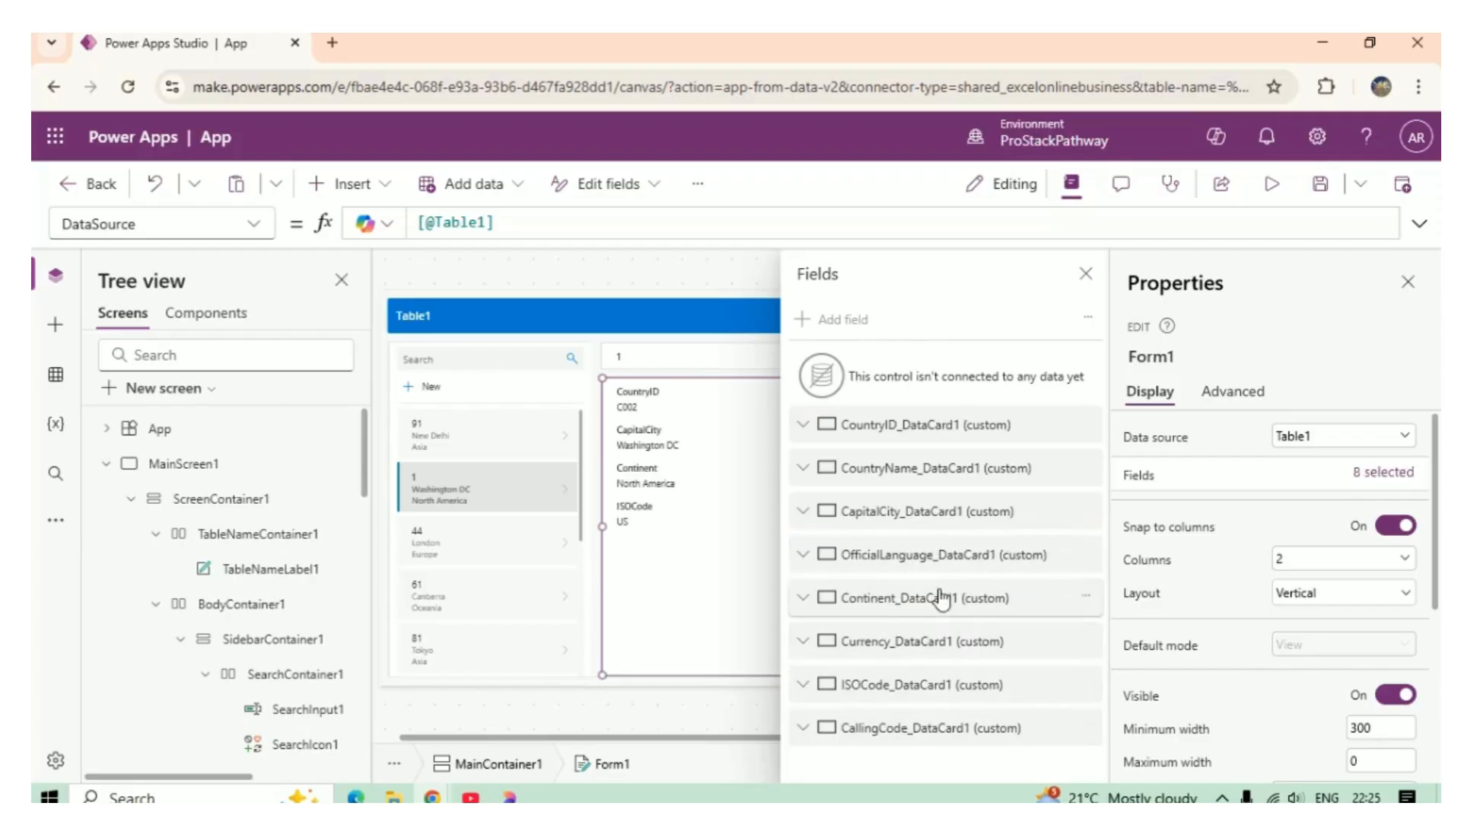
left_click(1087, 272)
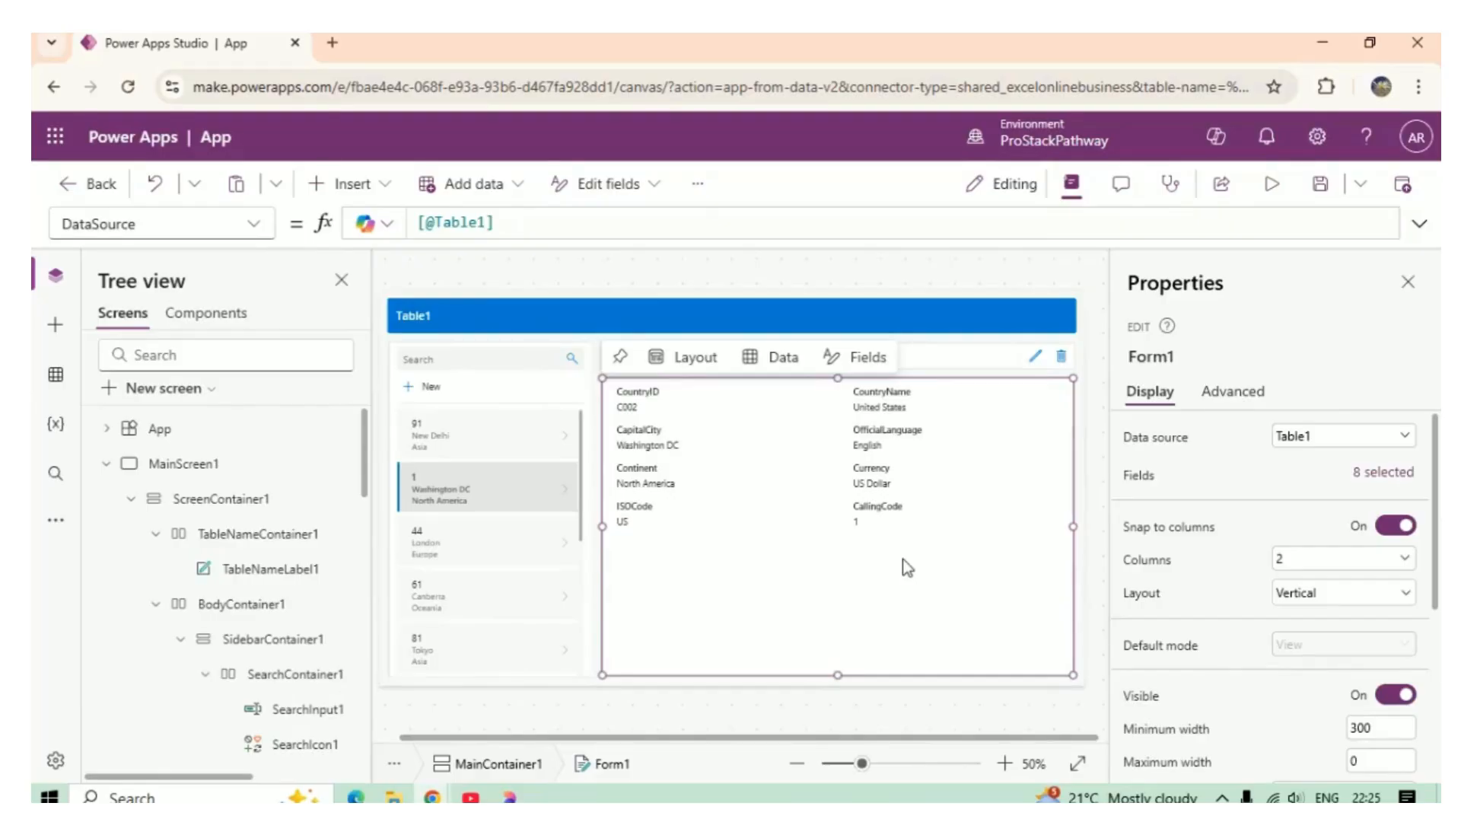
left_click(589, 659)
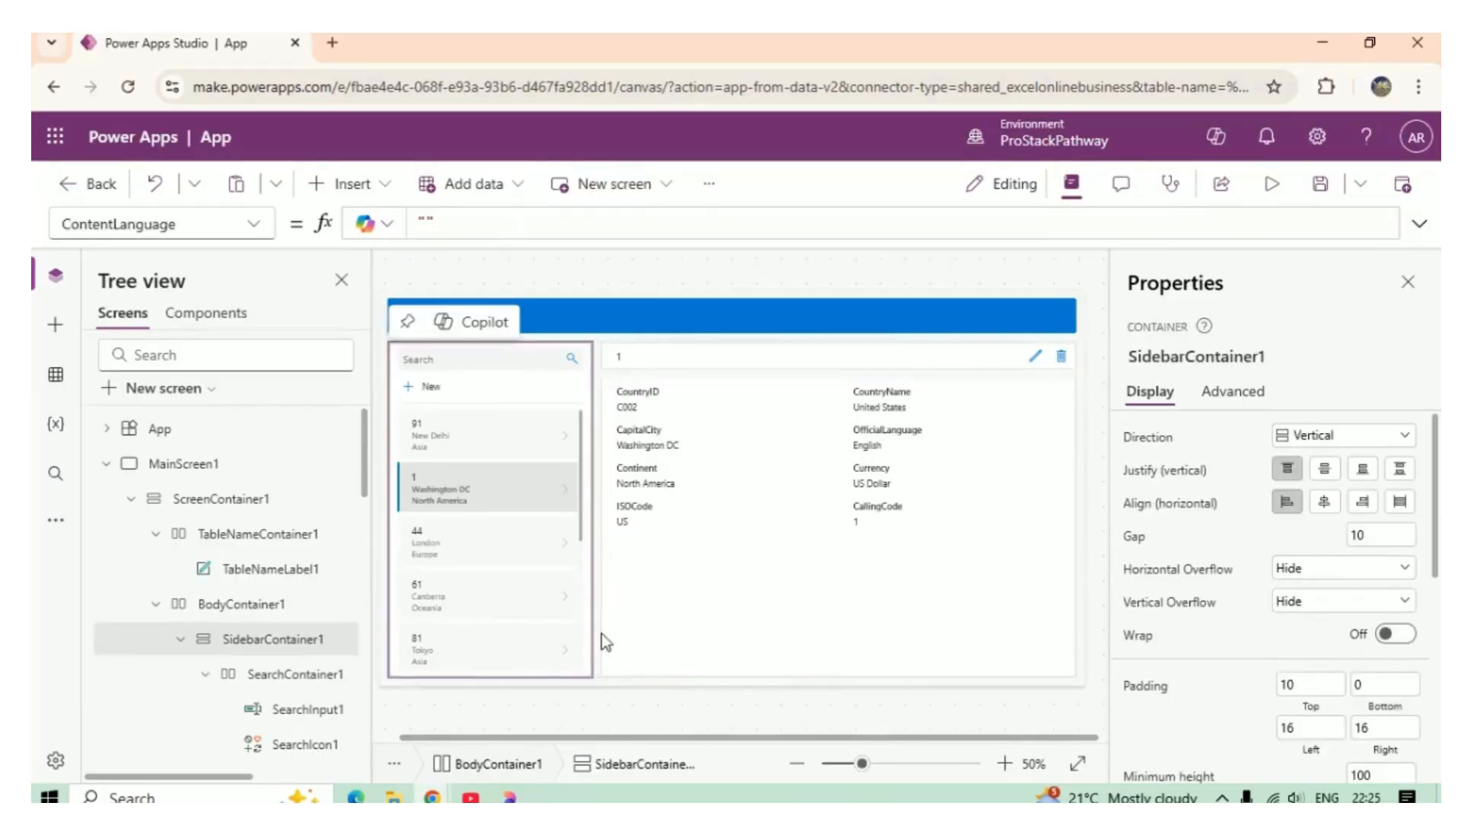